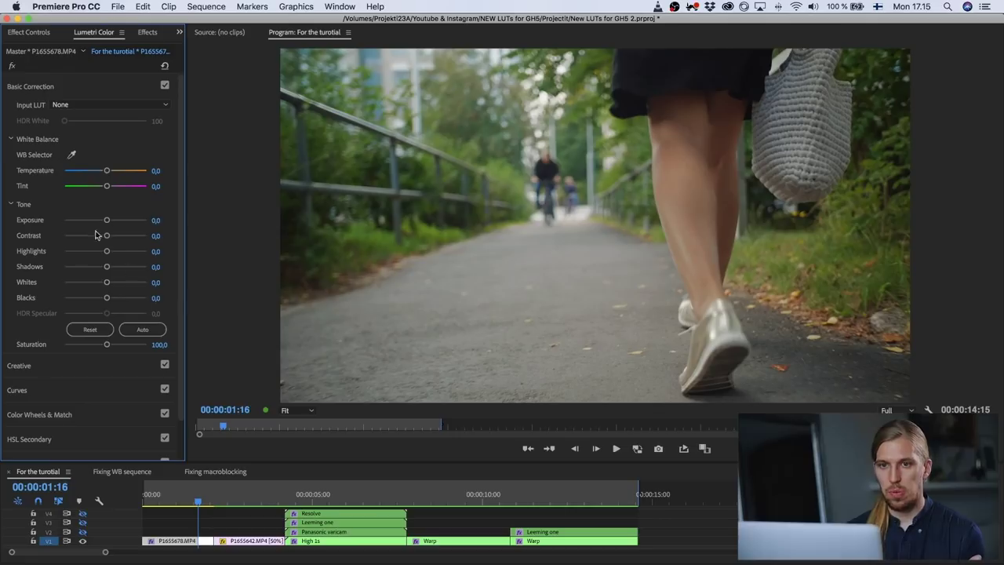
Set the first clip's Contrast to 24.6, Highlights to 13.0, Shadows to -5.8, Whites to 7.2 and Blacks to -20.3.
drag(107, 237, 97, 298)
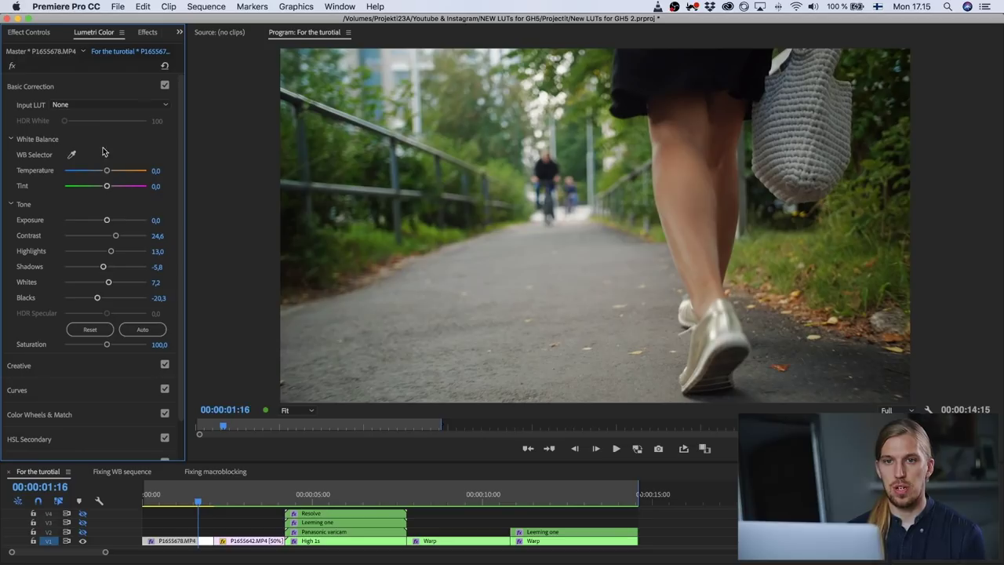
click(82, 92)
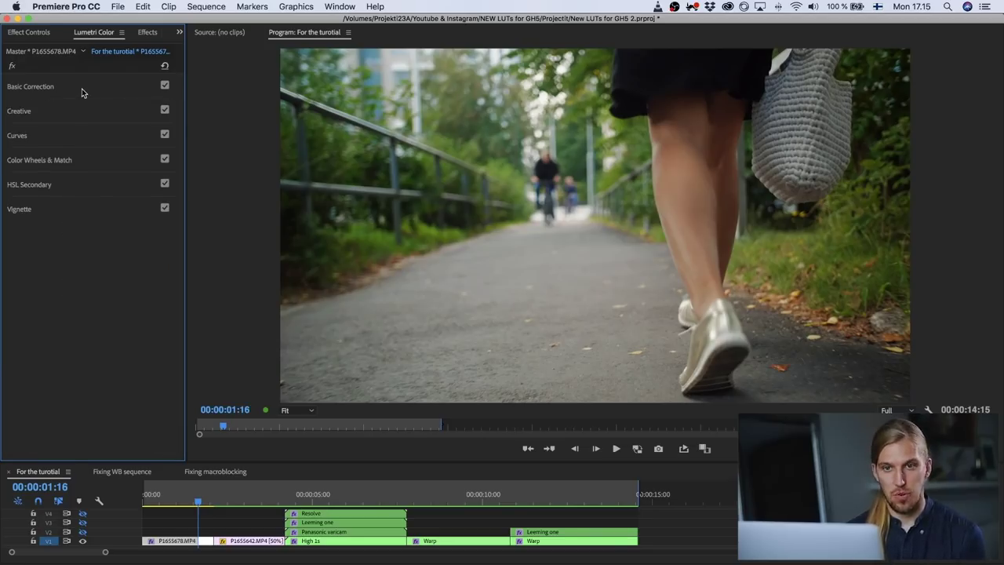
Shape the first clip's RGB curve with a shadow point, a slightly raised black point and a midtone point lifted just above the diagonal.
click(74, 138)
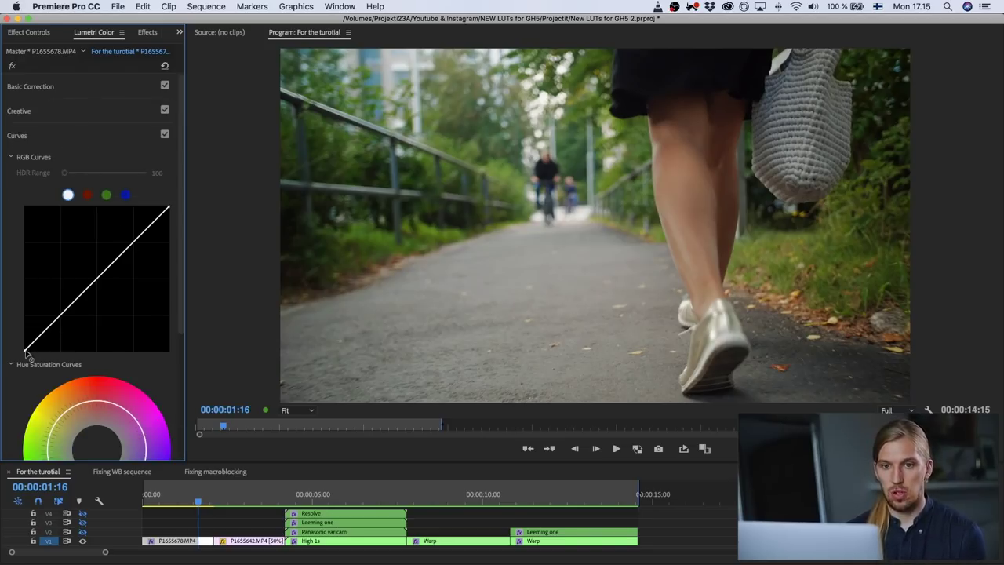
click(49, 329)
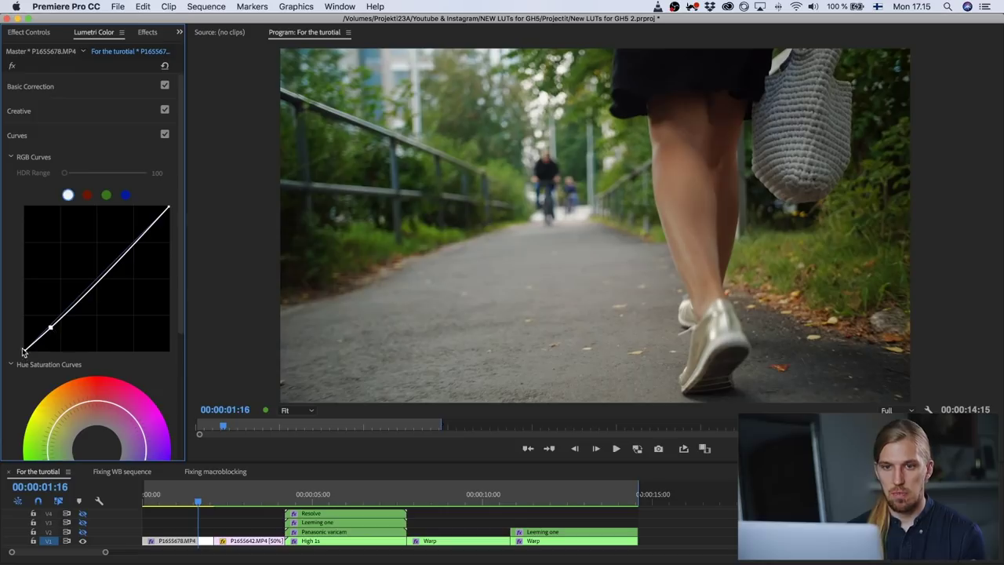
drag(24, 351, 25, 338)
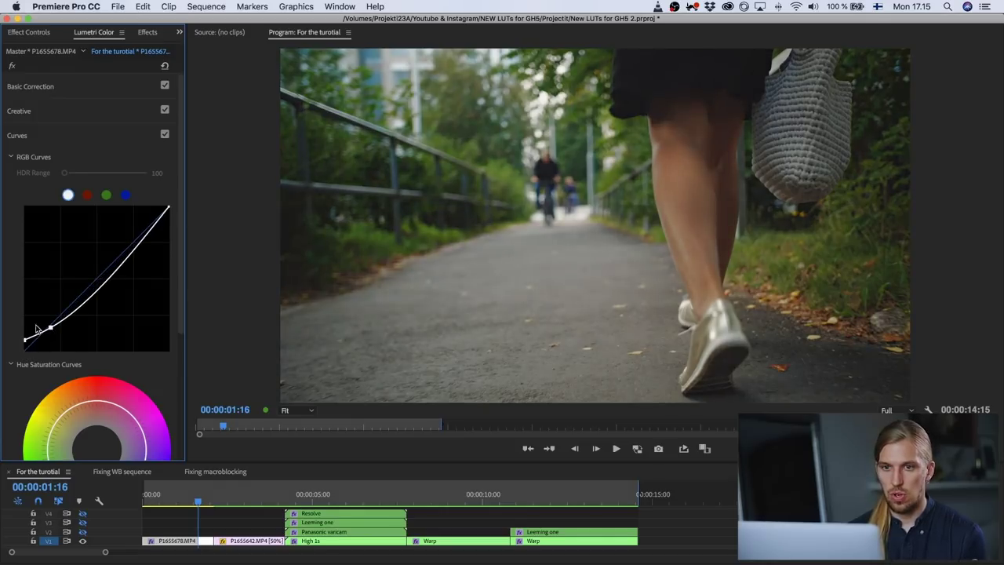
drag(110, 289, 105, 274)
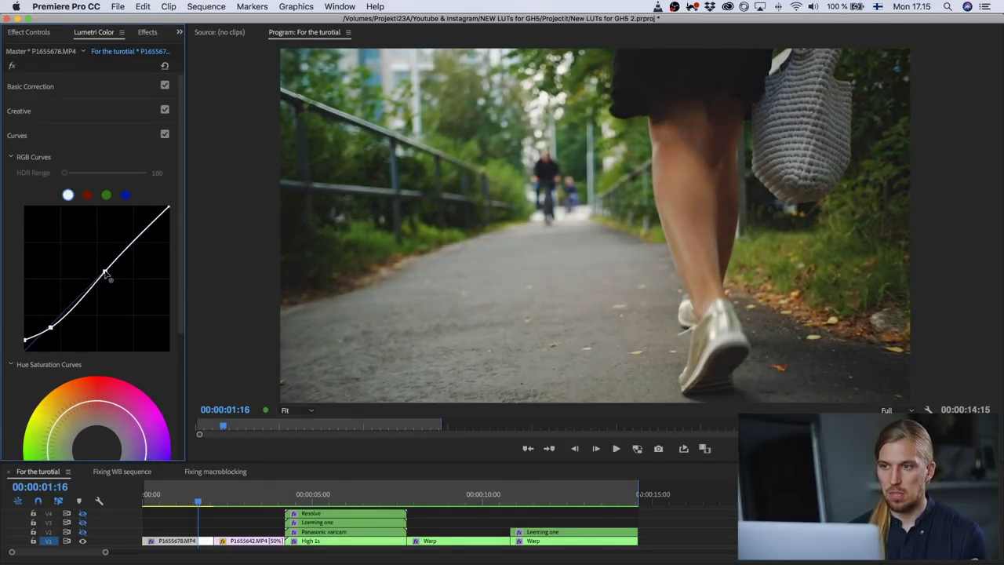
Apply the creative look "Vlog to rec709 - Film 2s" to clip P1655642.MP4.
drag(169, 499, 250, 499)
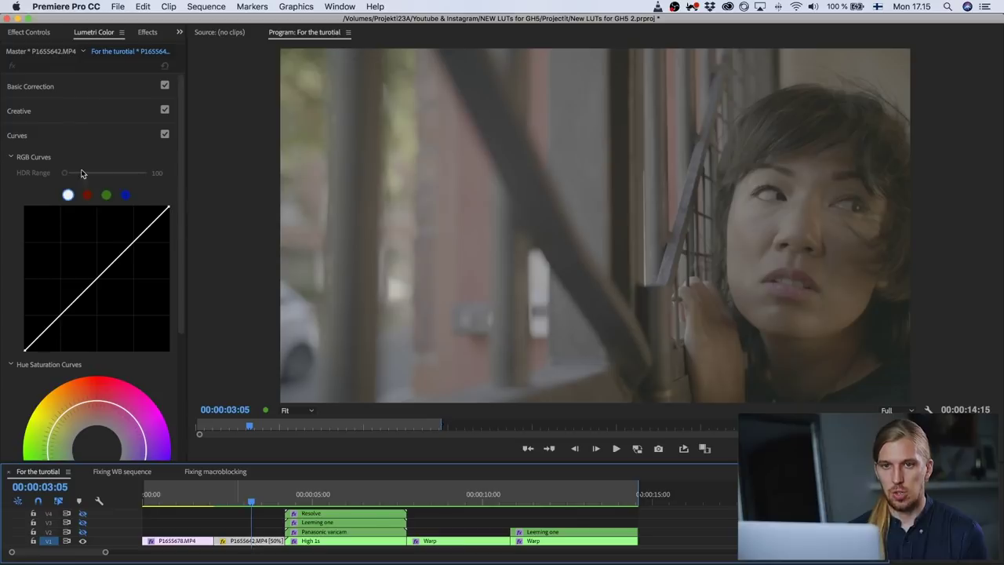
click(81, 111)
click(83, 129)
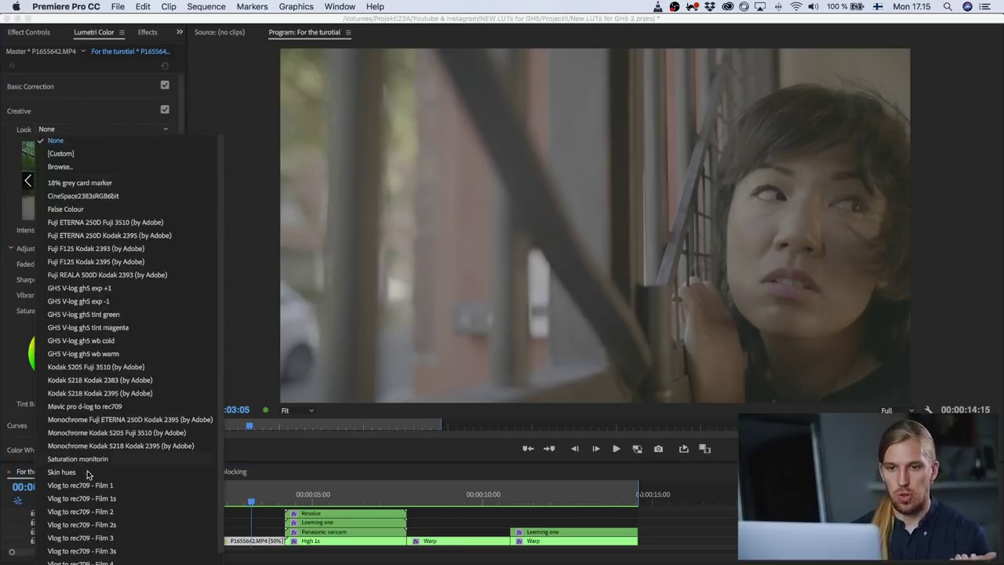
scroll(92, 492, down, 5)
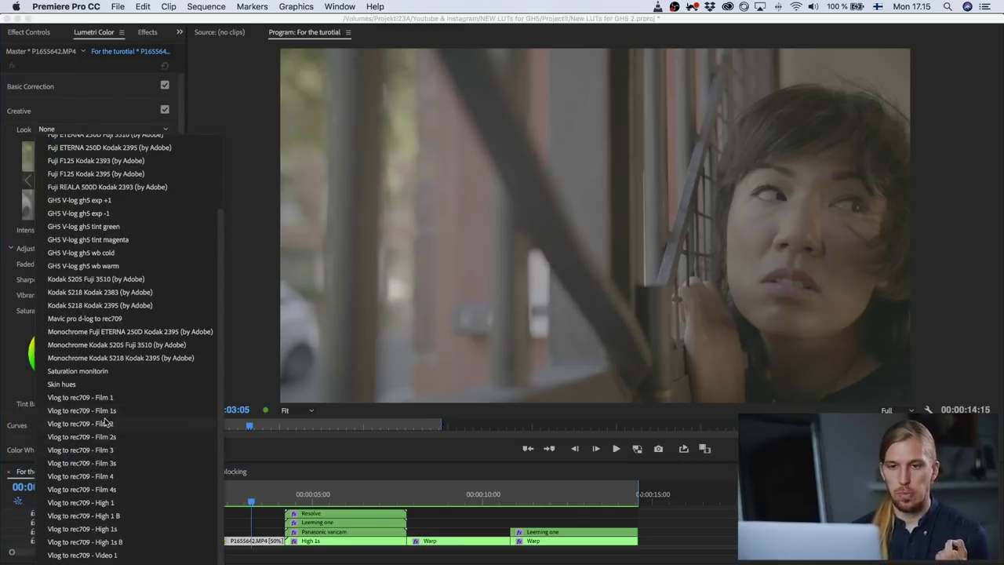
click(99, 437)
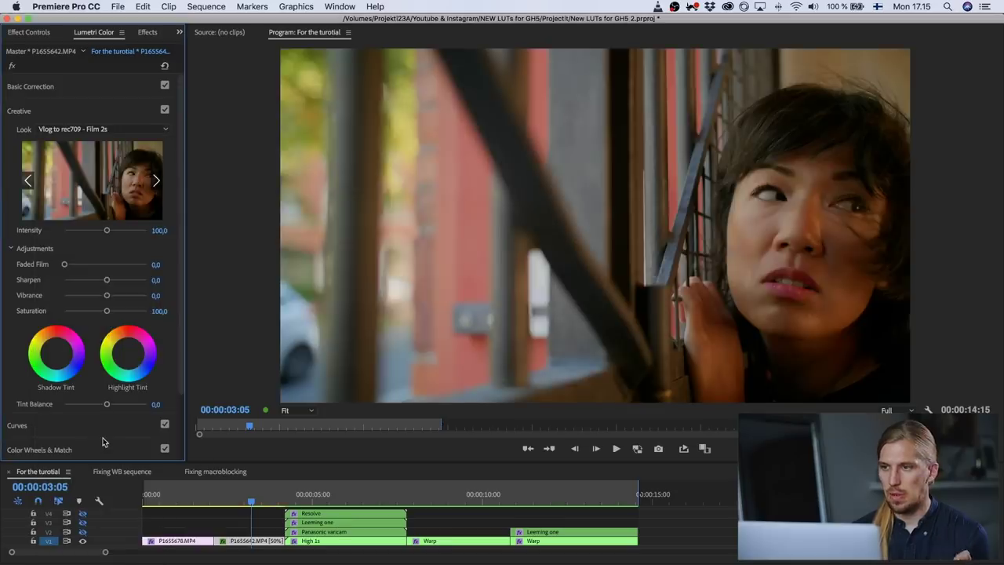
Cool the temperature slightly and set Contrast to -4.3, Highlights to 30.4, Shadows to -7.2, Whites to 2.9 and Blacks to -8.7 on P1655642.MP4.
click(84, 110)
click(85, 83)
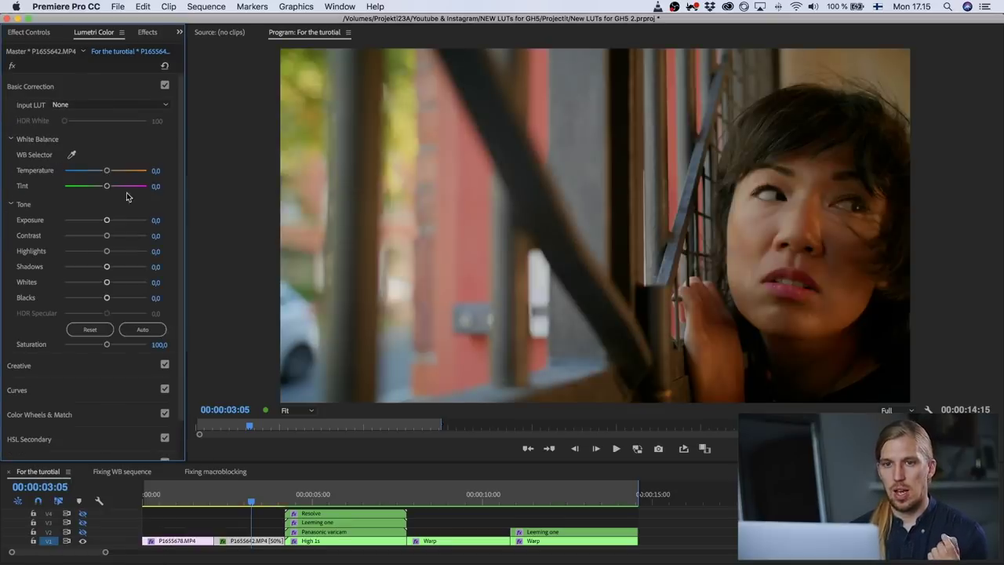
drag(109, 174, 106, 174)
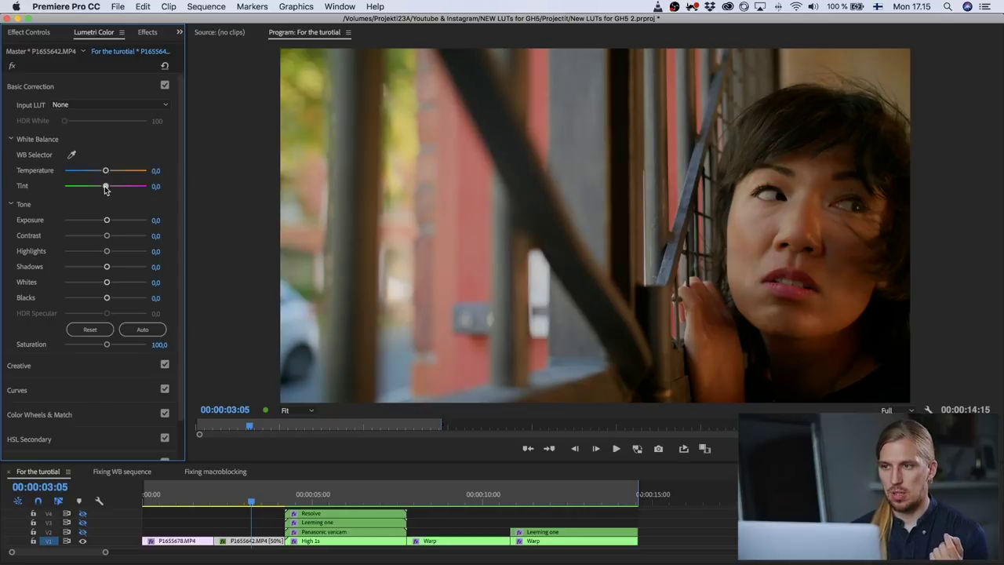
drag(107, 236, 101, 298)
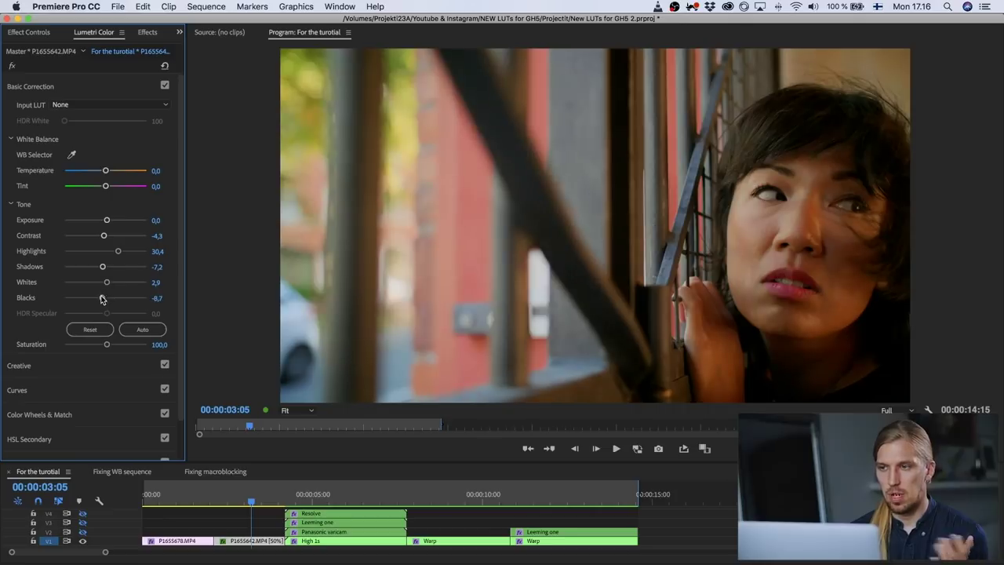
Enable the Lumetri Color effect on the High 1s clip.
click(312, 496)
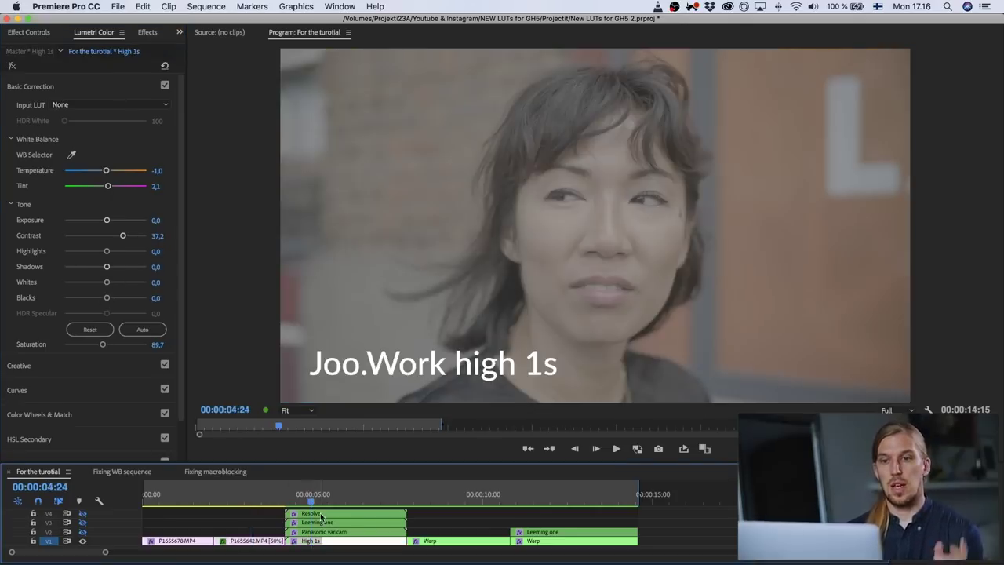
click(43, 33)
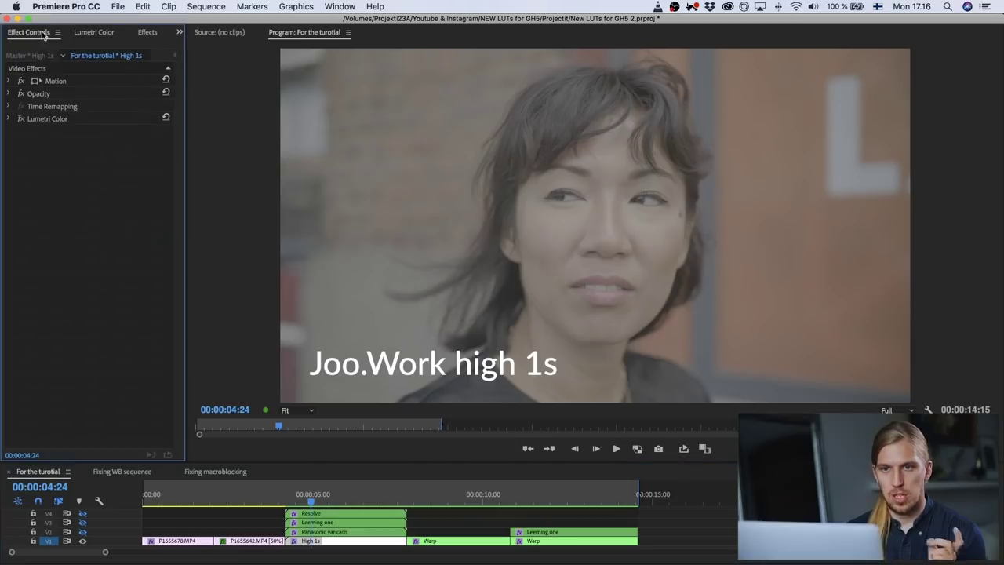
click(21, 119)
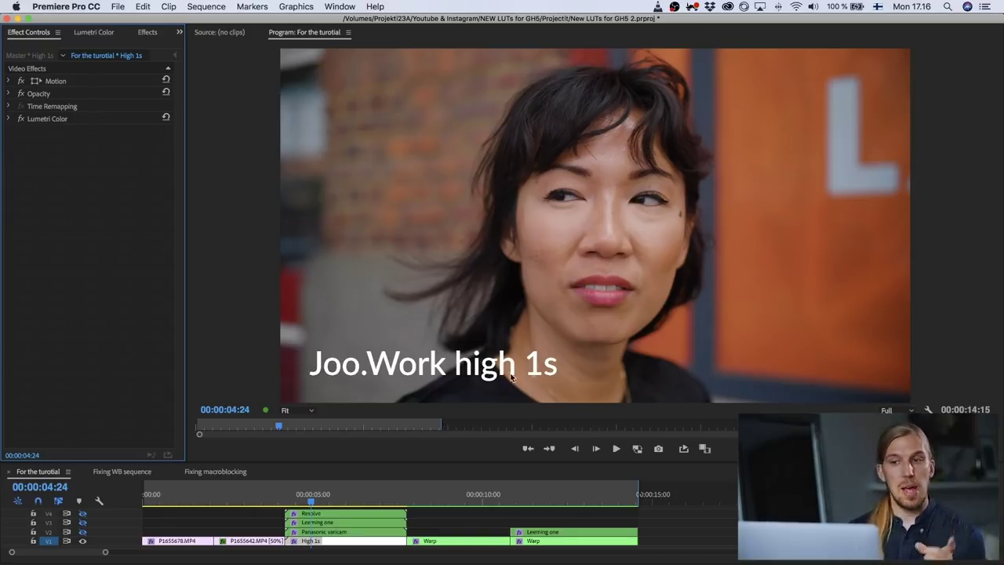
Compare the High 1s grade with the Panasonic varicam version by toggling the visibility of track V2.
click(339, 531)
drag(268, 509, 310, 533)
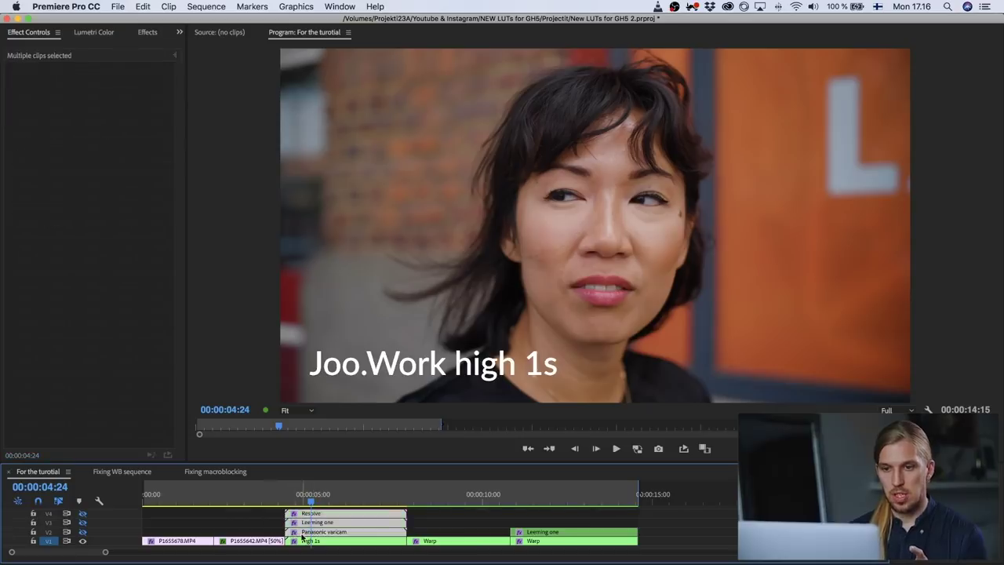
click(262, 532)
click(83, 532)
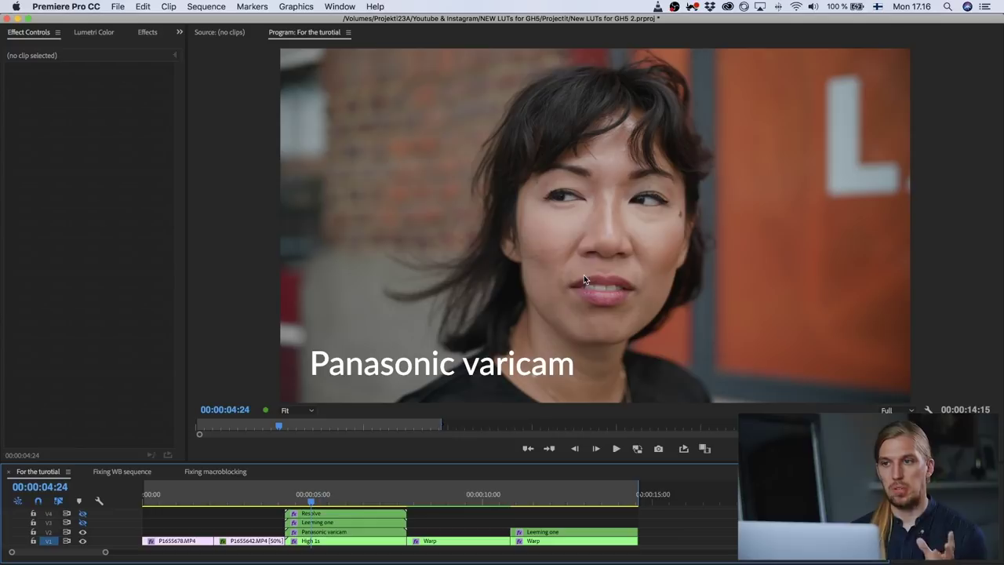
click(82, 533)
click(82, 532)
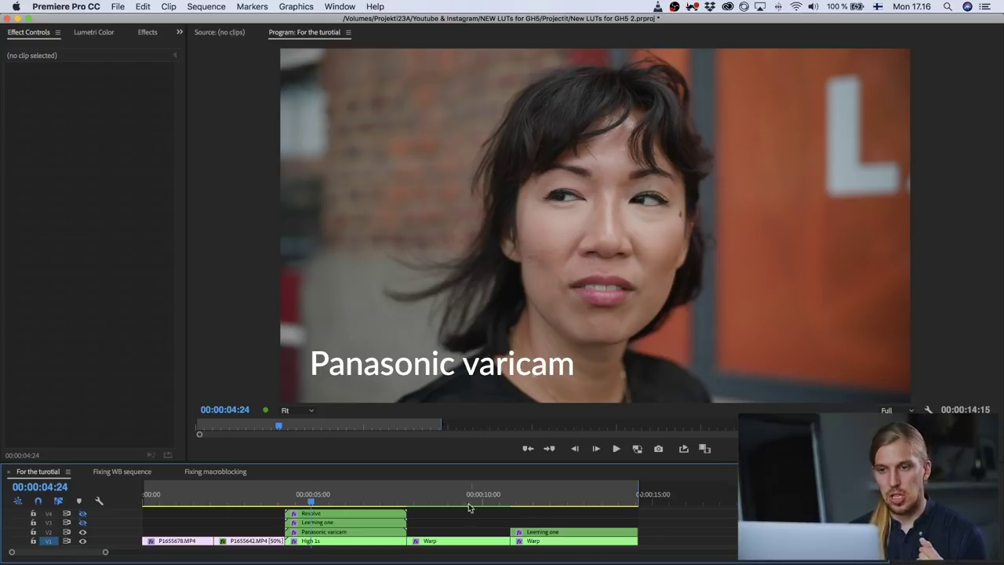
Compare the Leeming one version on V3 with the other grades by toggling tracks V2 and V3, ending with both hidden.
click(82, 523)
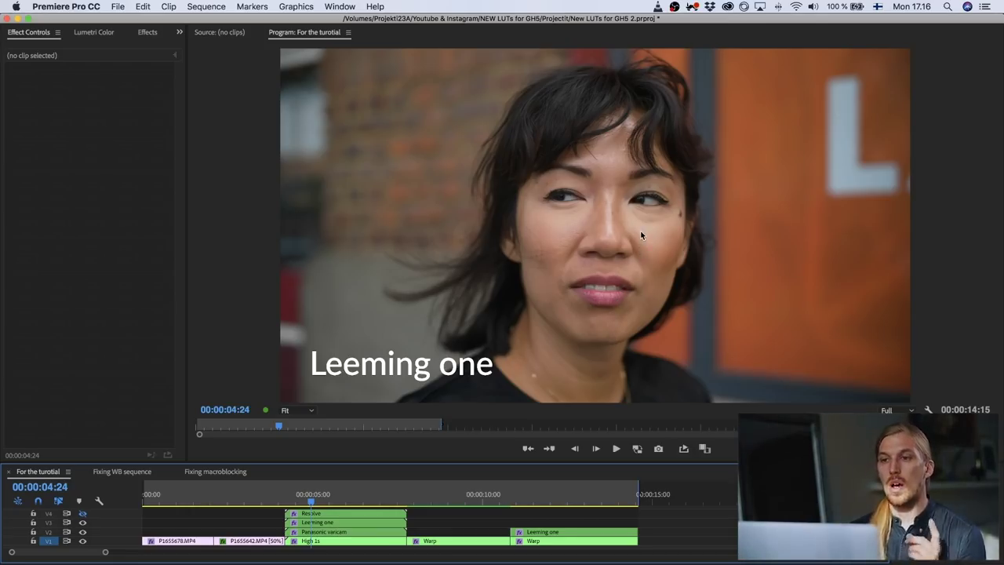
click(82, 522)
click(83, 532)
click(83, 532)
click(83, 523)
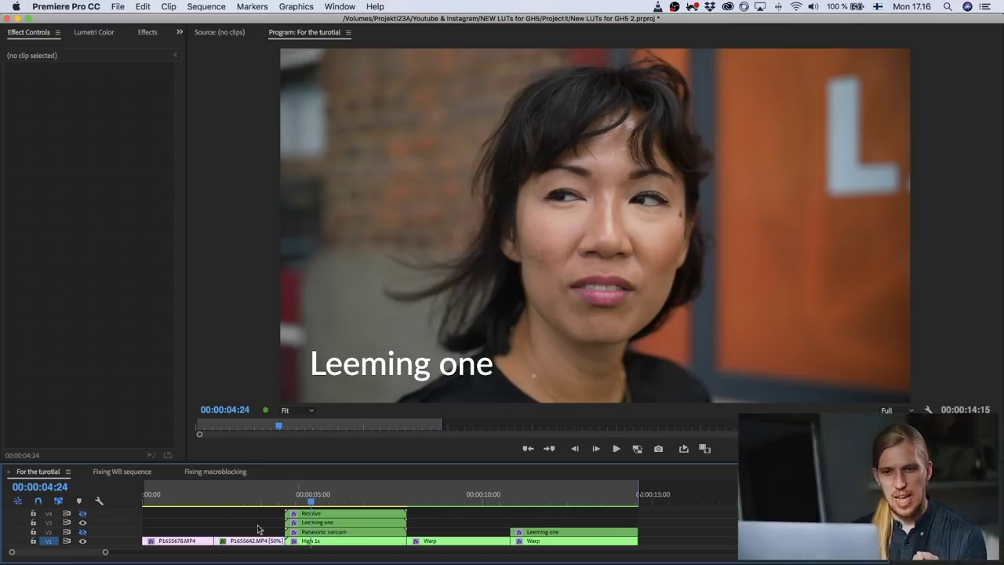
click(82, 532)
click(83, 531)
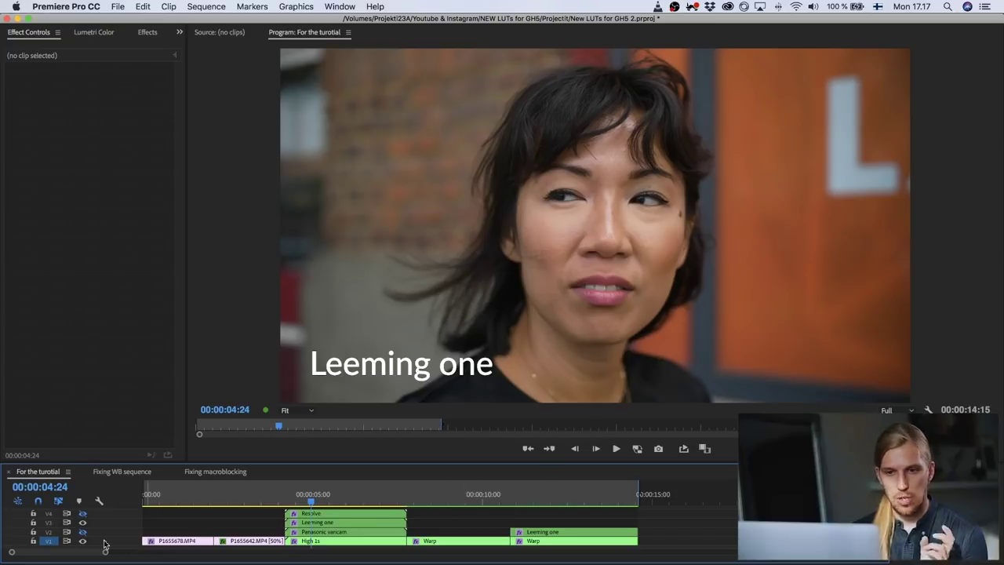
click(83, 522)
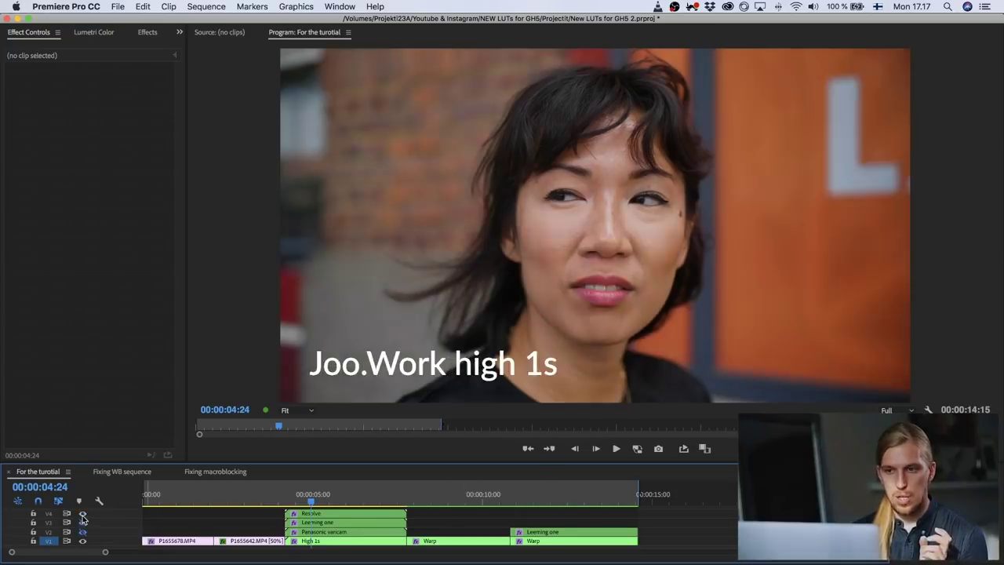
Show the Resolve version on track V4 and save the project.
click(83, 513)
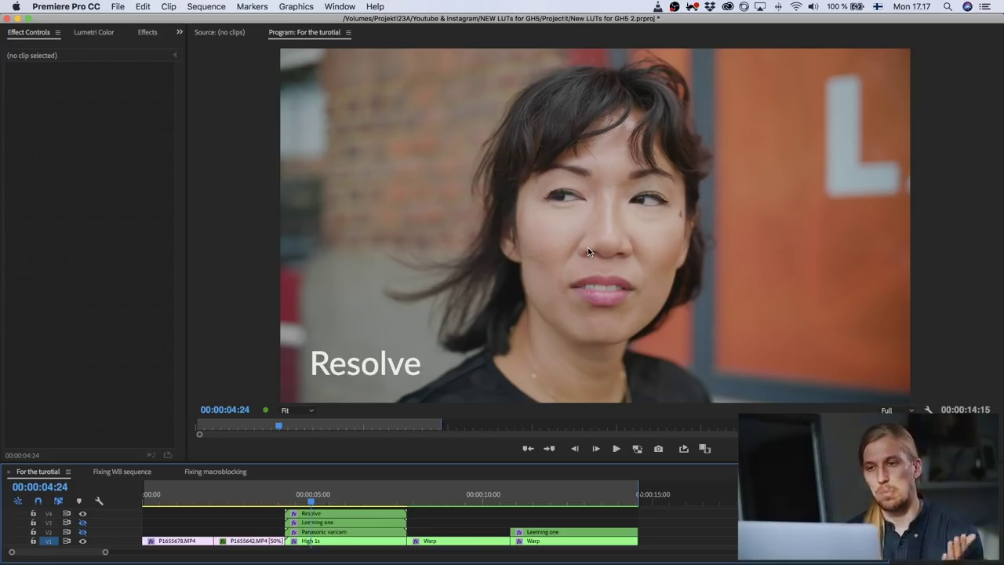
key(super+s)
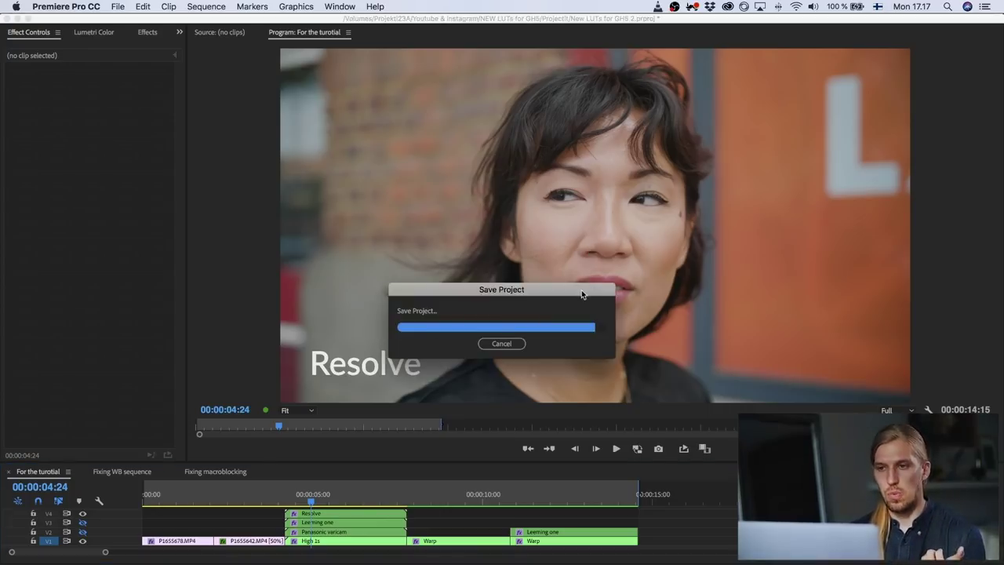
drag(582, 293, 716, 418)
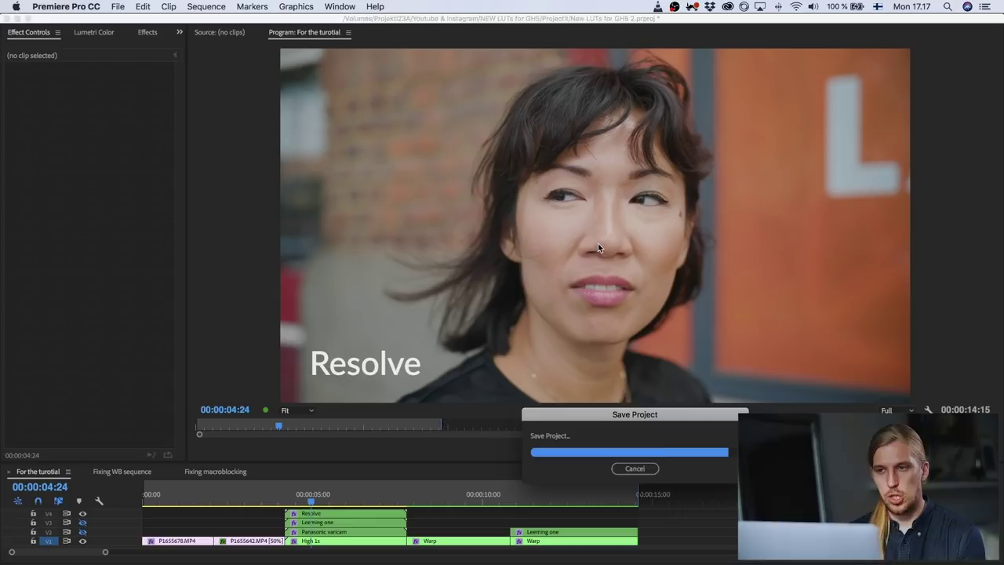
Compare the Resolve version with the High 1s grade by repeatedly toggling track V4, ending with it hidden.
click(83, 514)
click(84, 513)
click(83, 514)
click(83, 514)
click(83, 514)
click(83, 514)
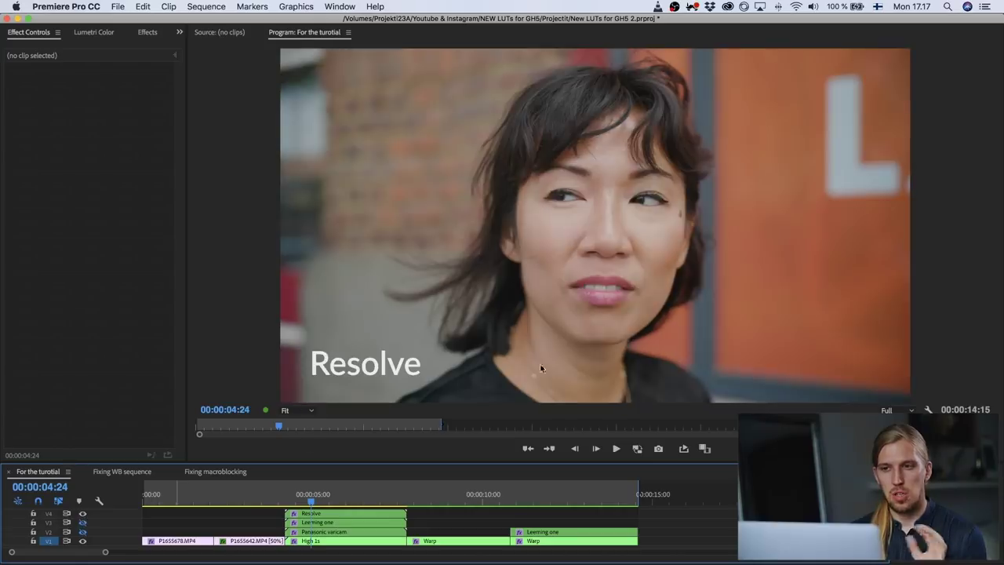
click(83, 514)
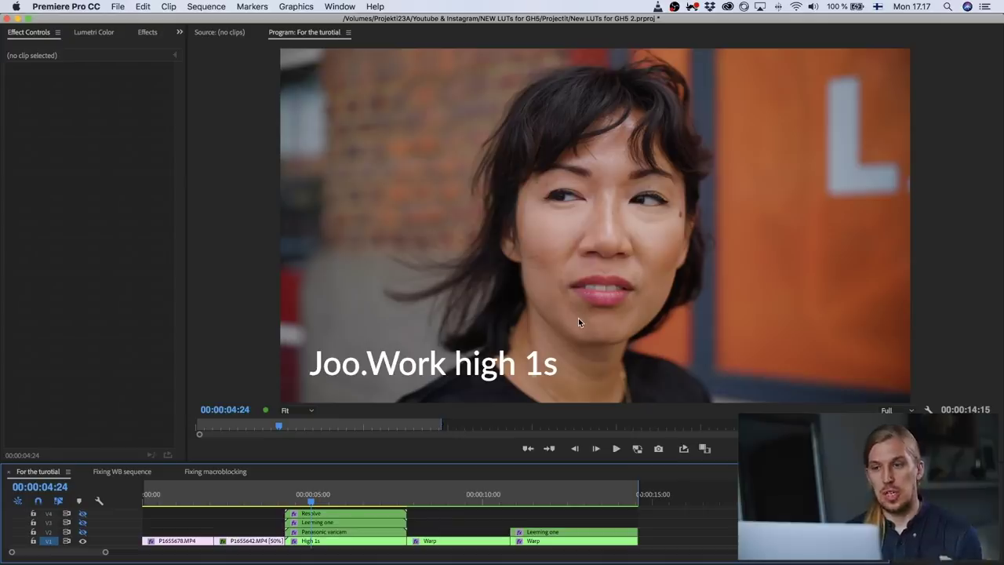
Turn on the comparison view at the start of the second Warp clip and bring up its Lumetri Color settings with Basic Correction collapsed.
click(442, 502)
drag(446, 503, 522, 501)
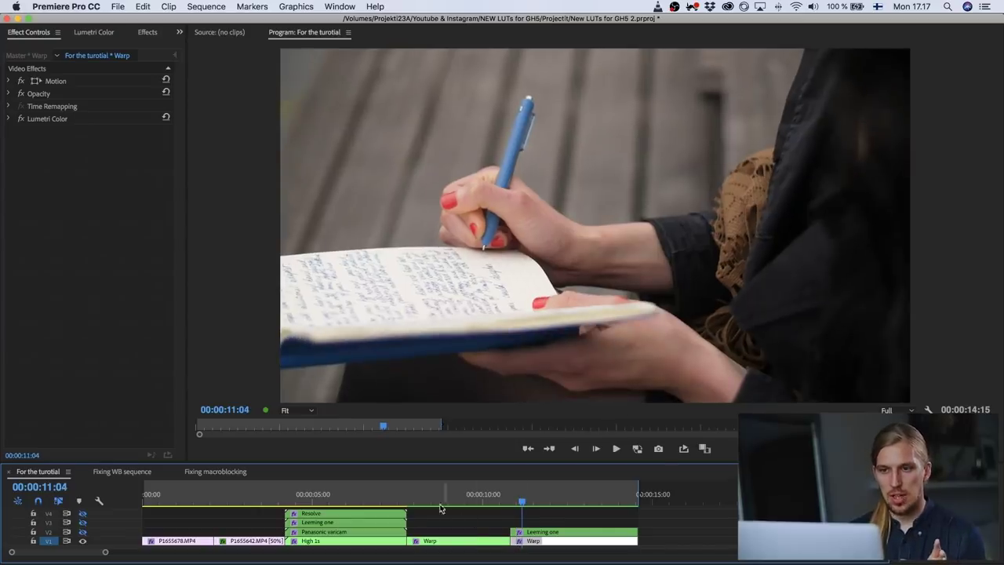
click(425, 502)
click(704, 448)
click(518, 502)
key(Up)
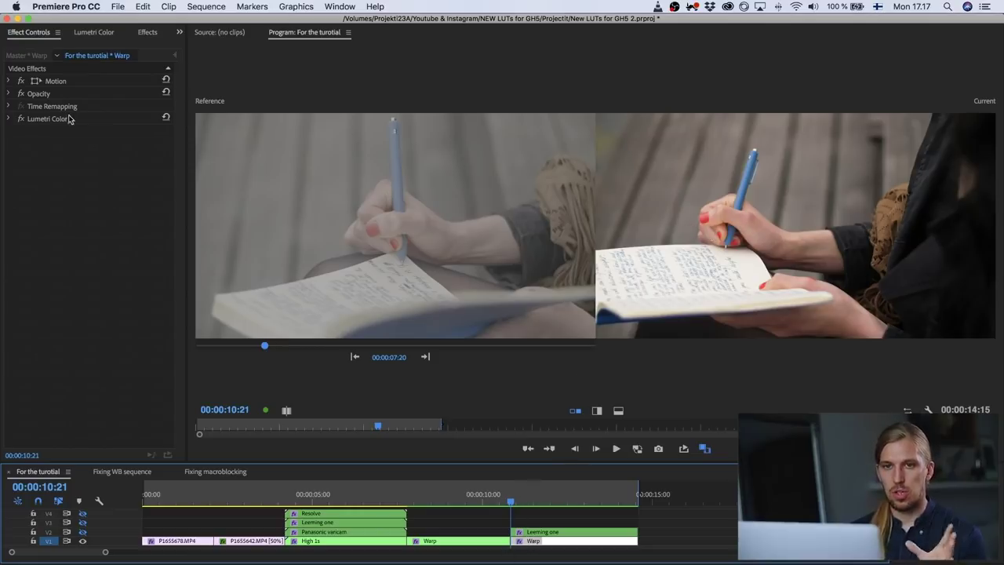
click(91, 39)
click(123, 87)
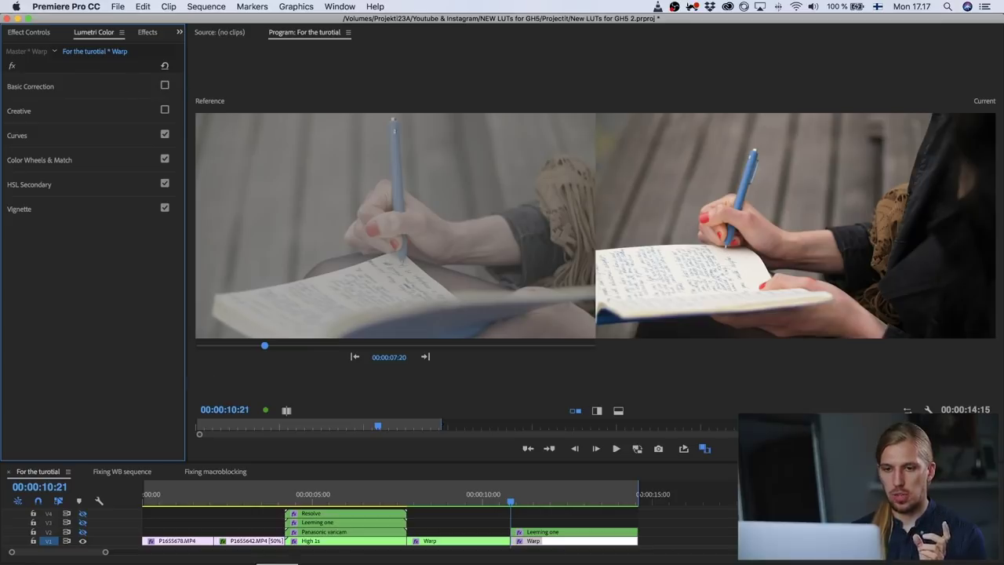
Switch to Finder and examine the Colour correction KIT folders and the LUT files in "1. Other profiles to V-log".
key(super+Tab)
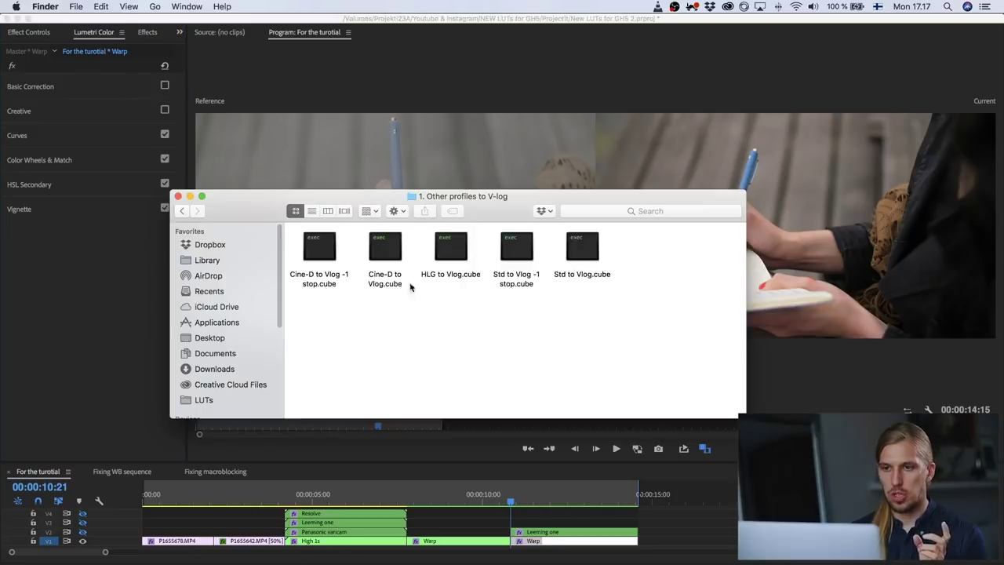
click(182, 210)
drag(629, 305, 290, 229)
click(446, 348)
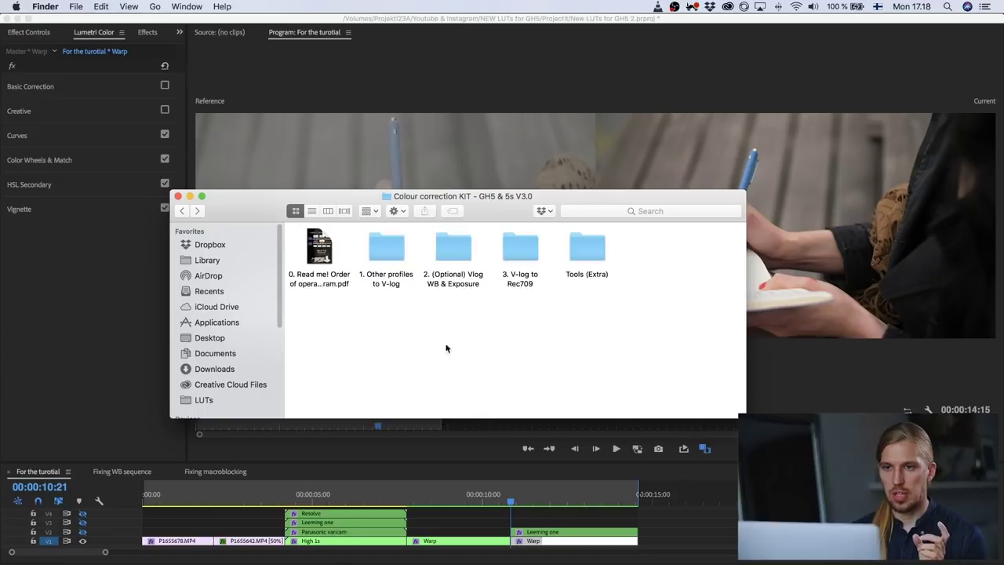
double_click(387, 246)
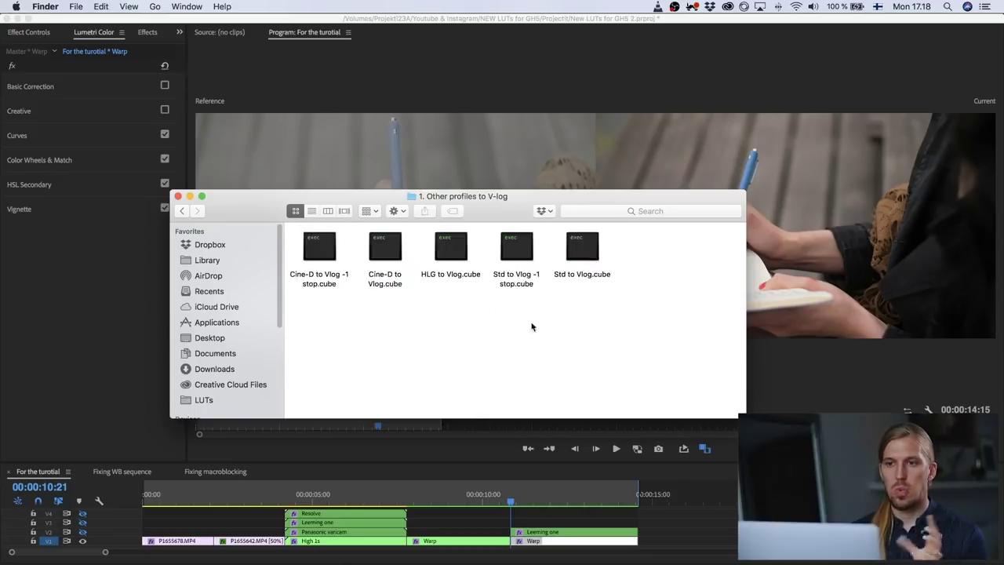
drag(563, 311, 287, 226)
click(409, 328)
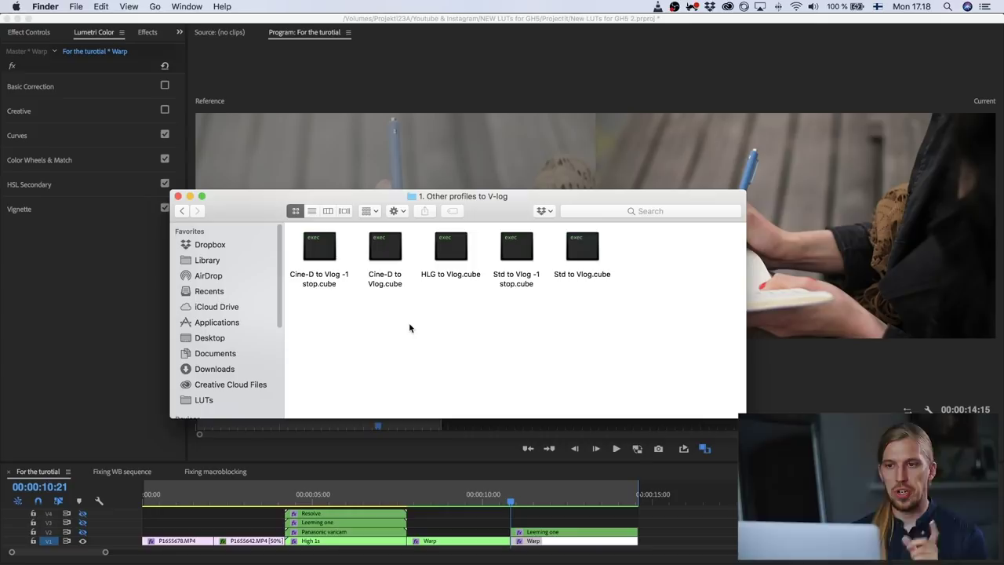
Switch back to Premiere Pro and enable Basic Correction and Creative on the second Warp clip.
click(51, 281)
click(164, 84)
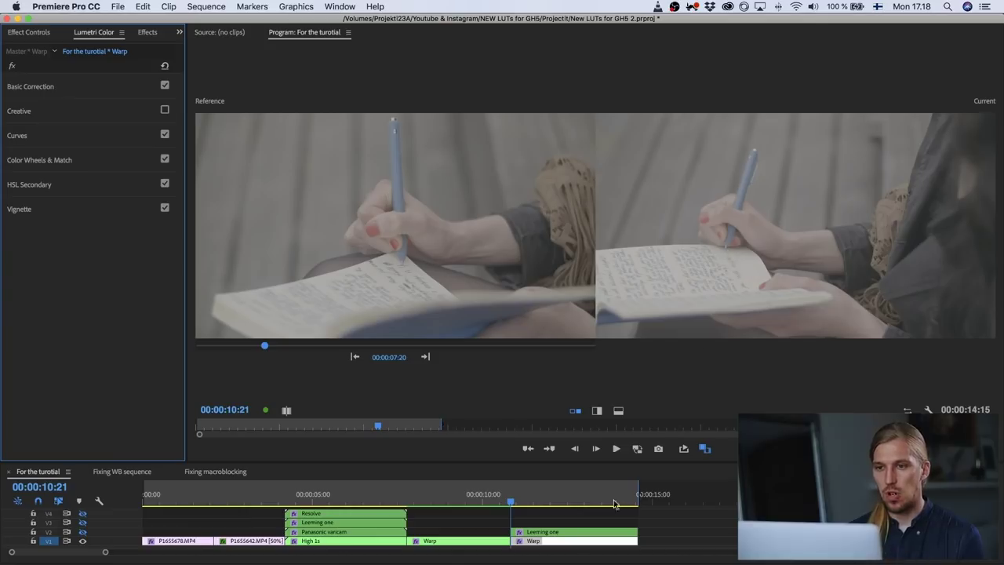
click(137, 111)
click(118, 113)
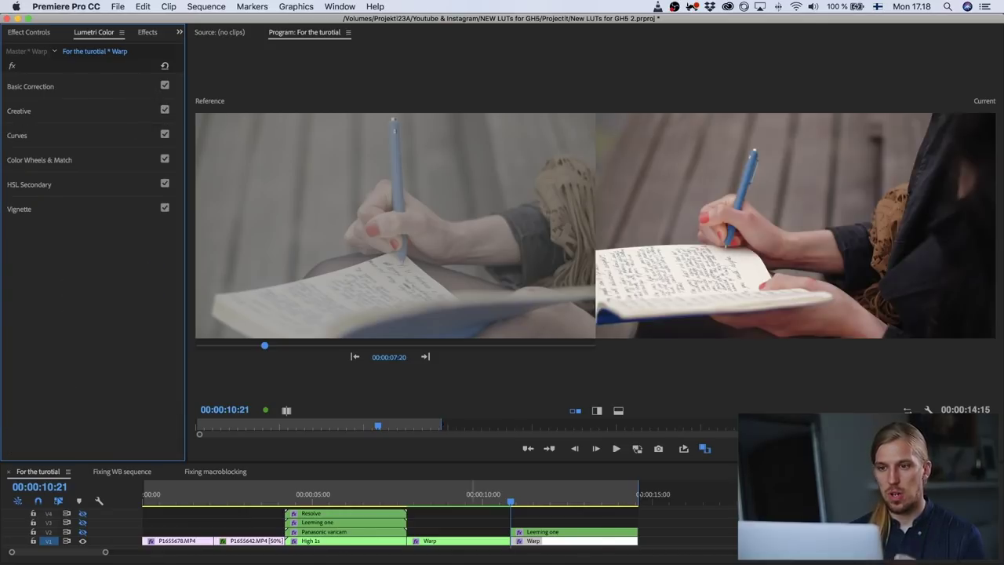
Check the Creative look of the first Warp clip and enable the clip's Lumetri Color effect.
click(460, 540)
click(126, 117)
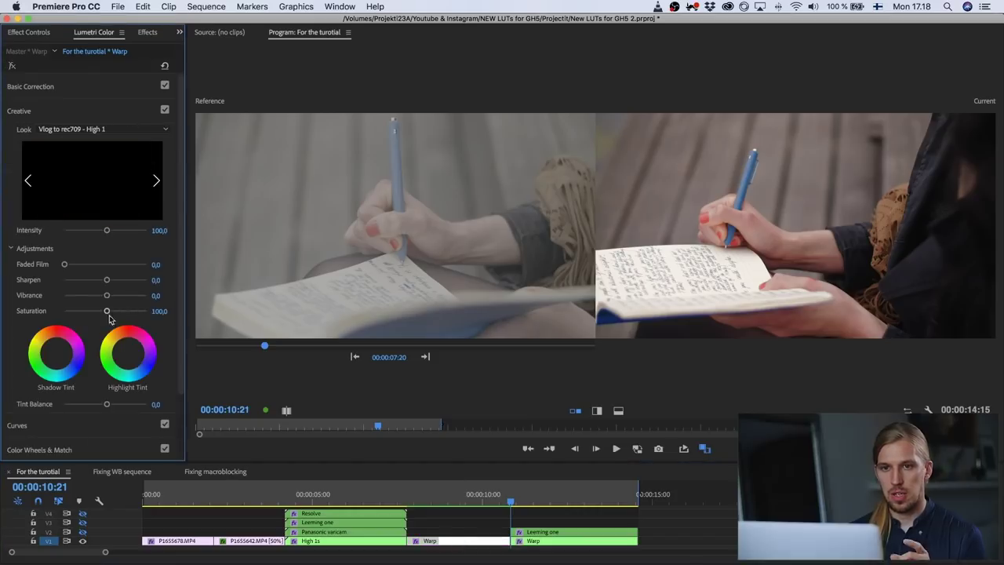
click(114, 129)
click(112, 116)
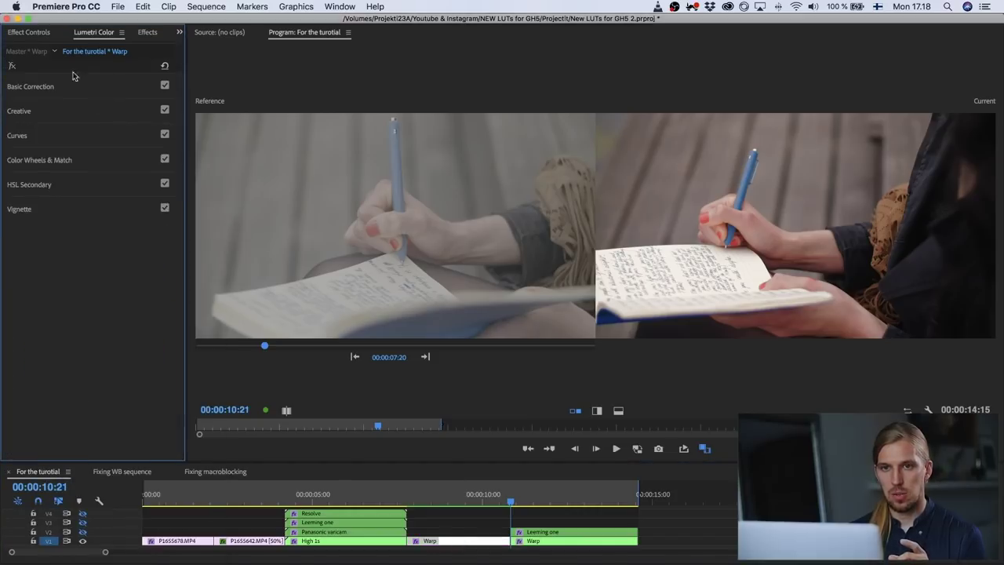
click(26, 30)
click(21, 119)
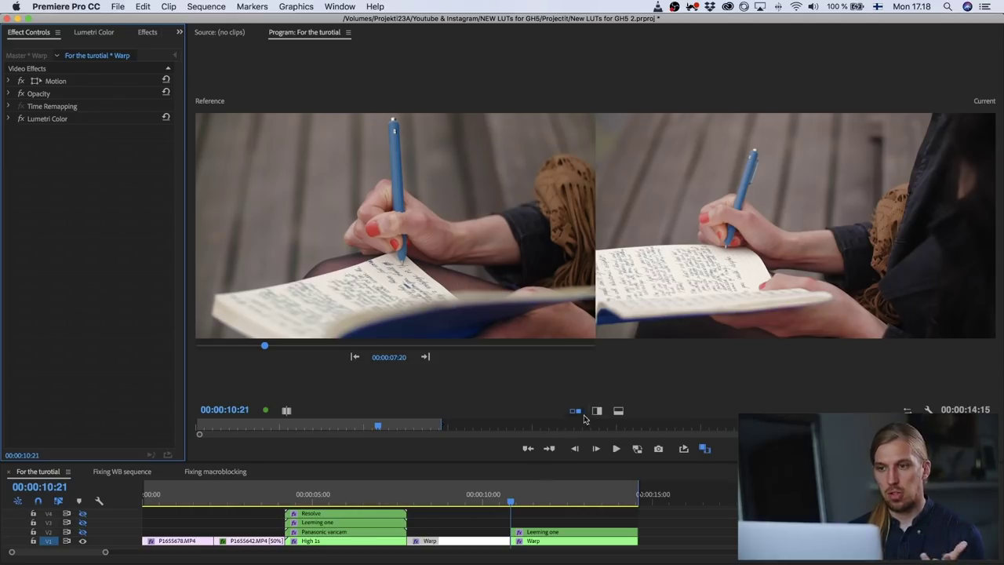
Show the Leeming one version on track V2 above the second Warp clip.
click(533, 540)
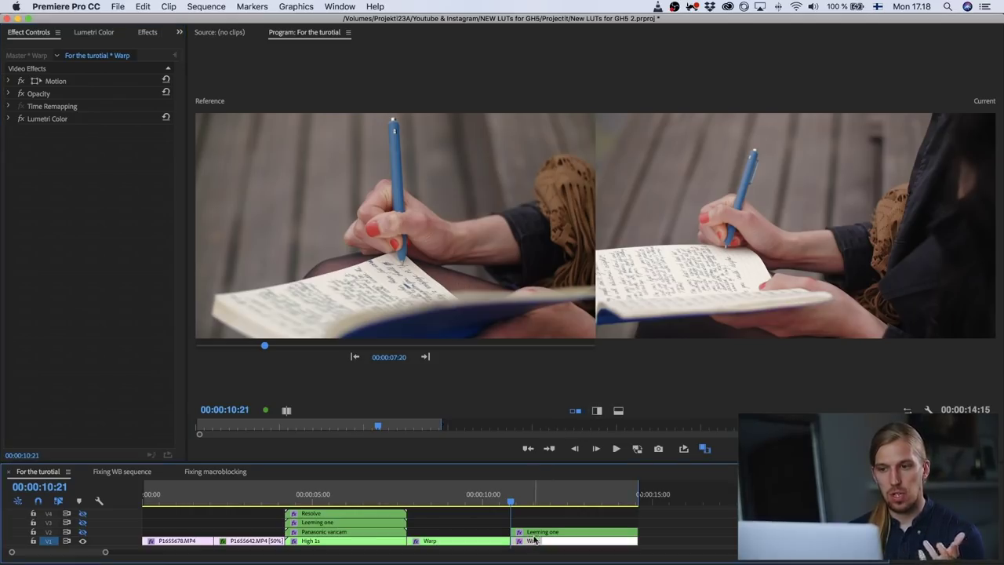
click(536, 532)
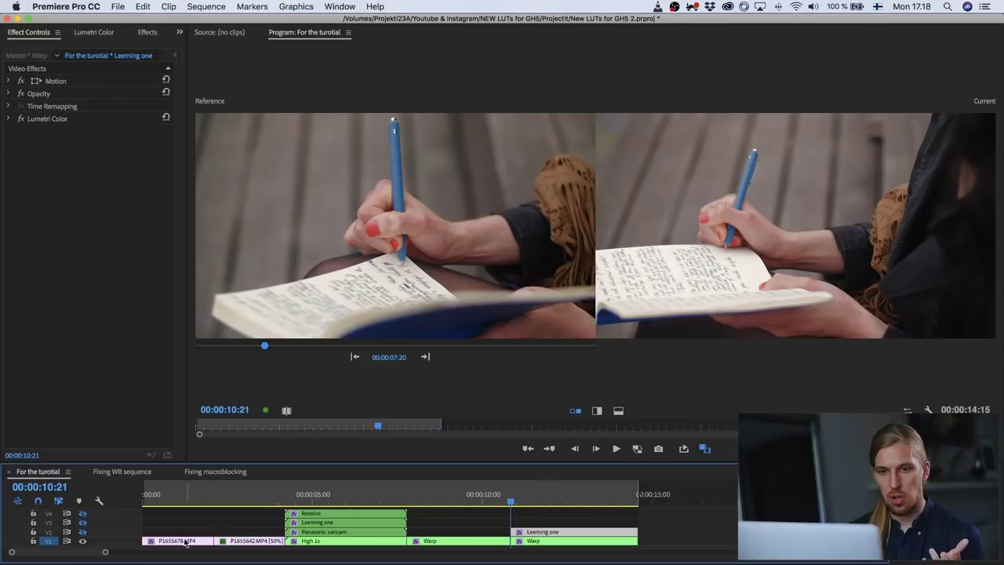
click(82, 533)
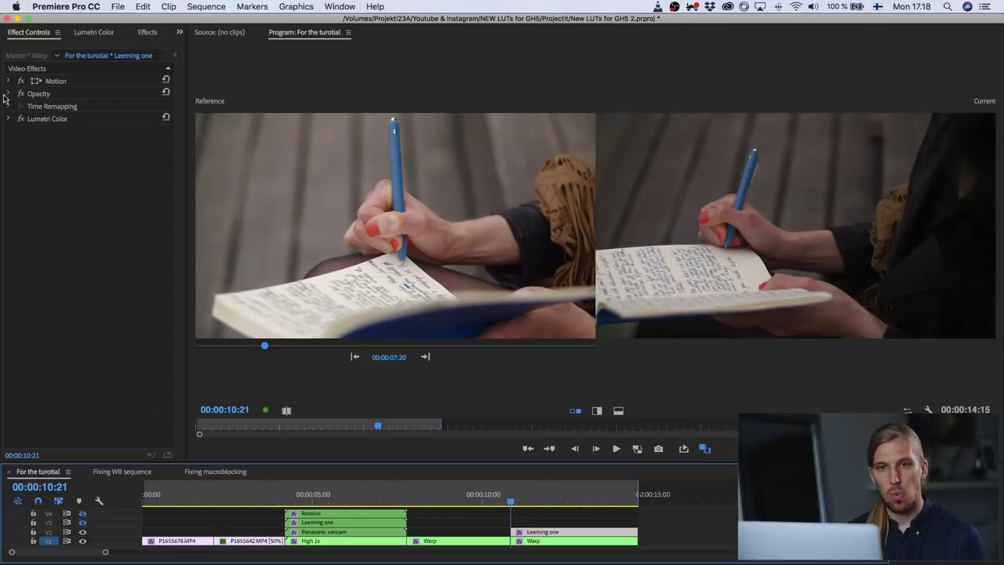
Examine the input LUT and the Creative look in the Lumetri Color settings of the Leeming one clip.
click(92, 32)
click(112, 89)
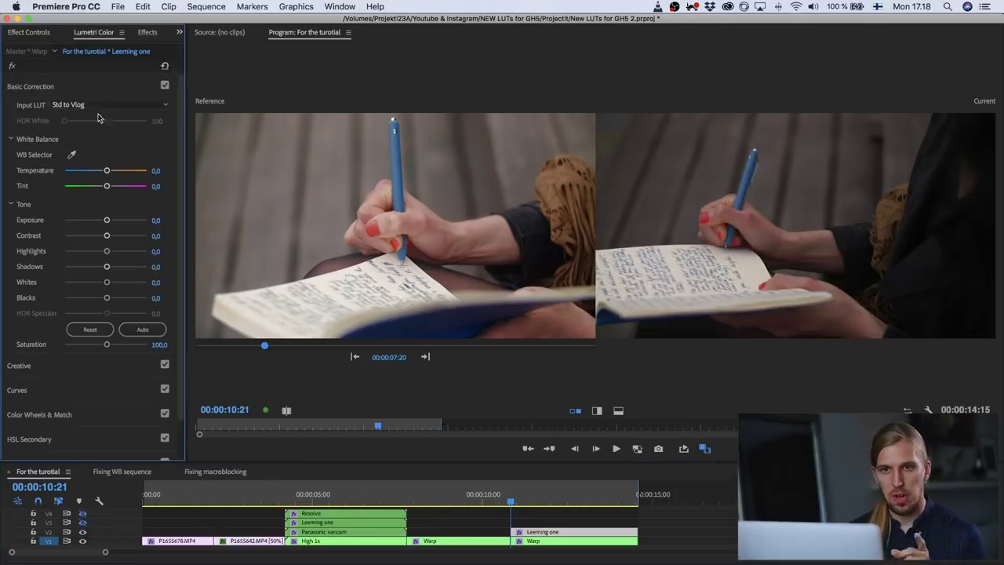
click(102, 87)
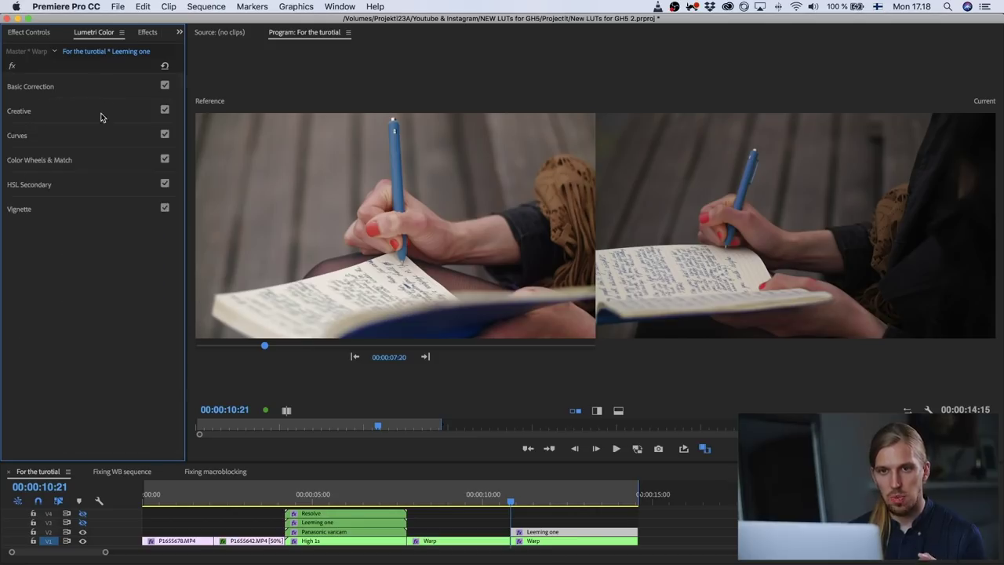
click(103, 112)
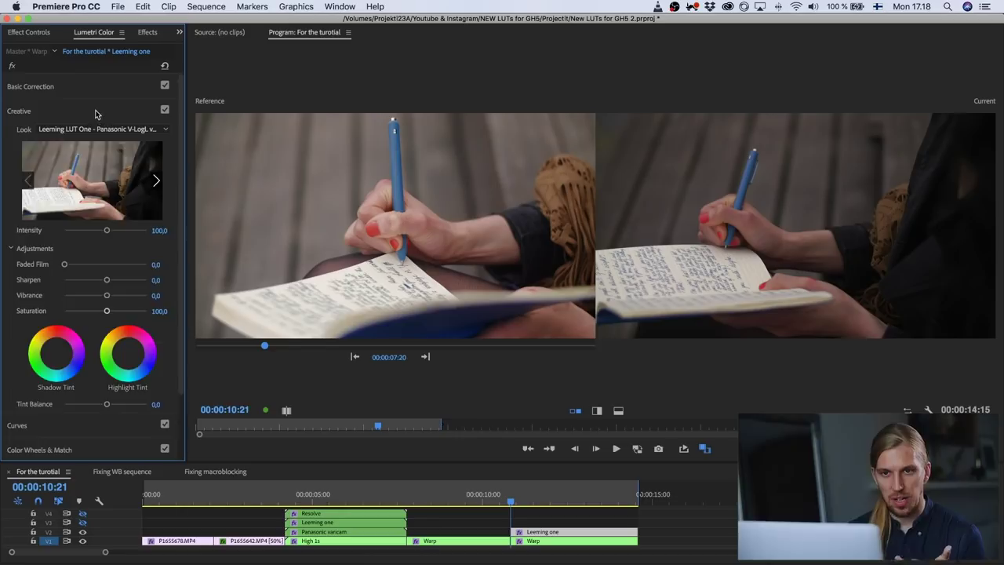
click(95, 114)
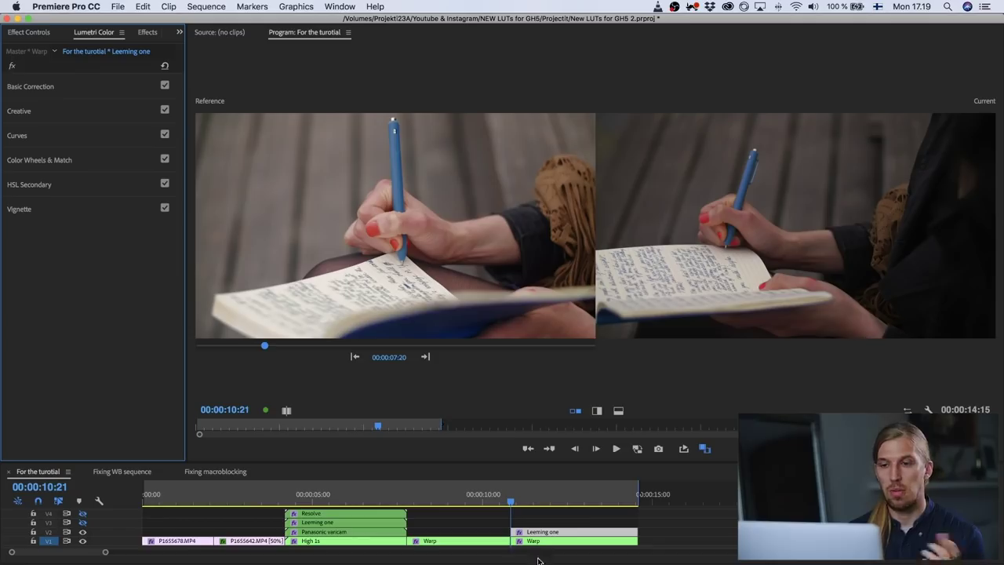
Switch to Camera Raw in Adobe Bridge and compare _1666060.RW2 with _1666061.RW2, ending on _1666061.RW2.
click(38, 472)
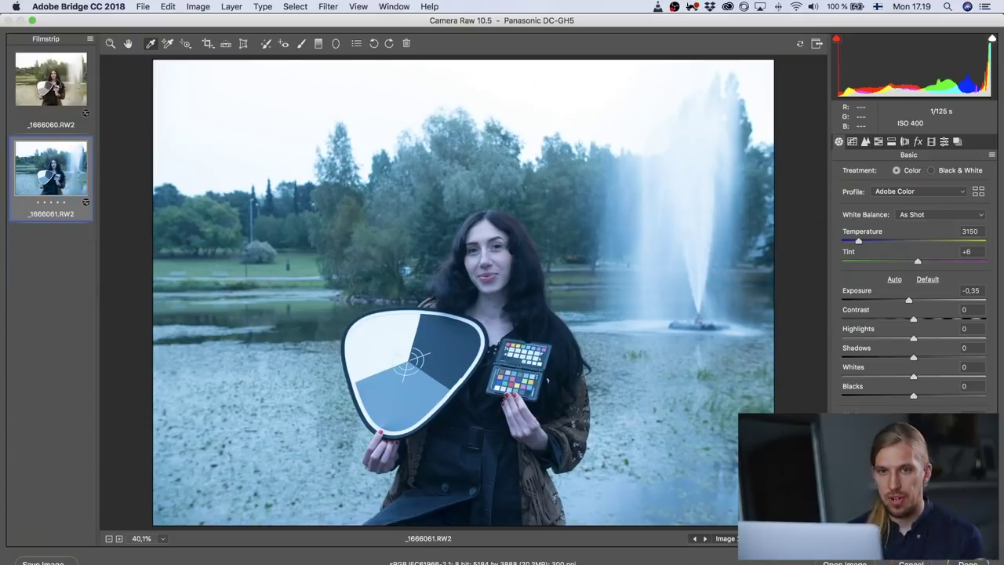
click(60, 78)
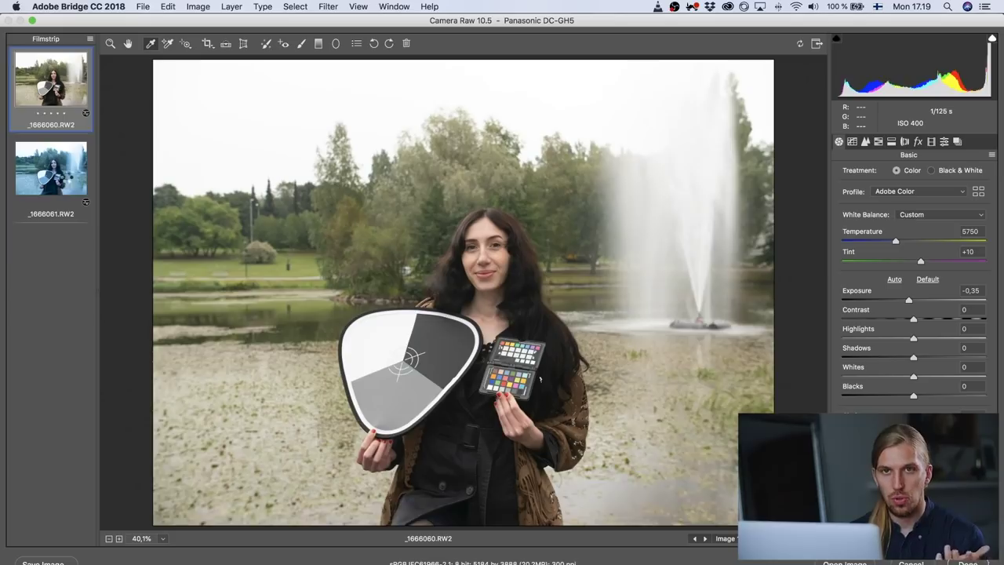
click(68, 180)
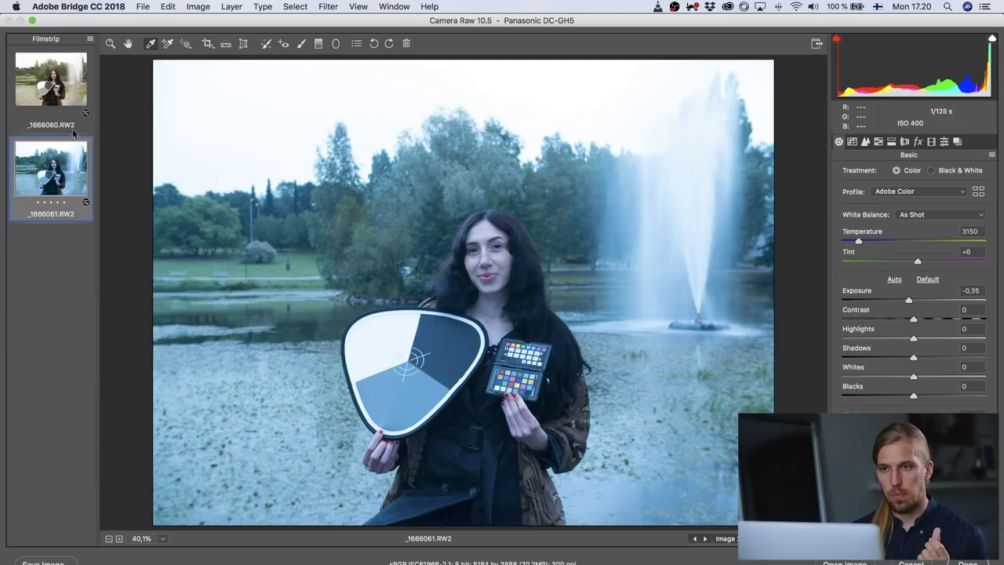
click(75, 77)
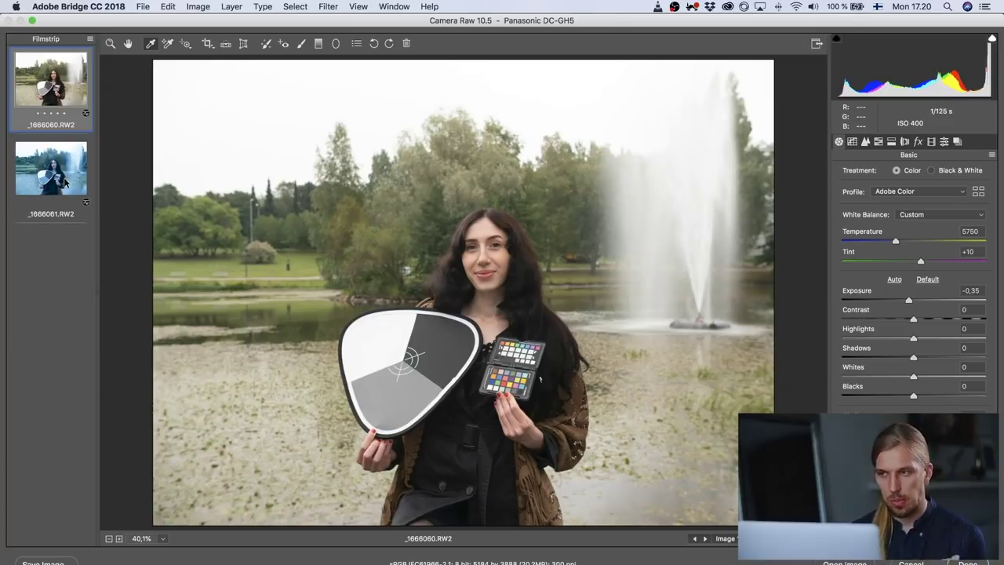
click(66, 182)
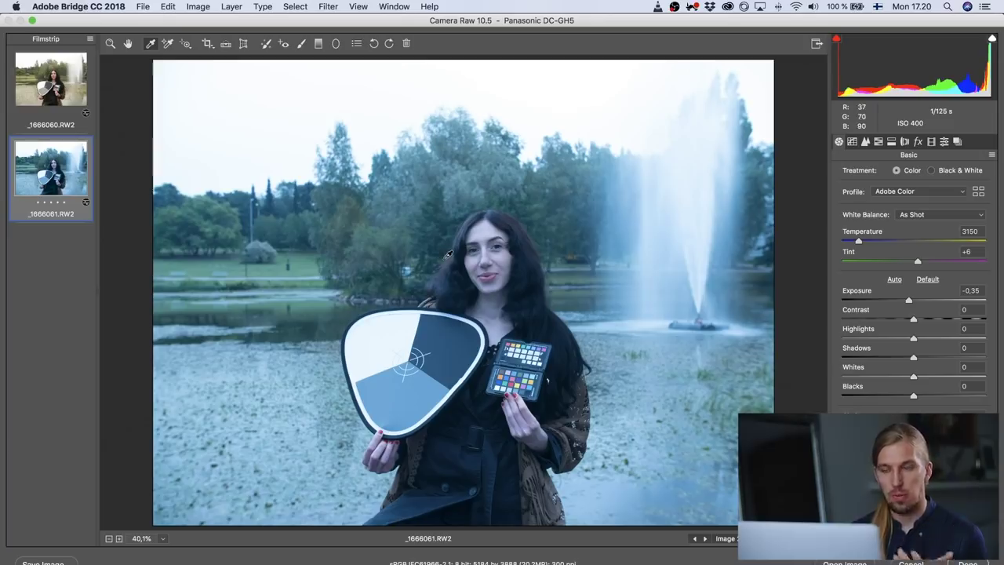
click(50, 83)
click(47, 165)
click(47, 90)
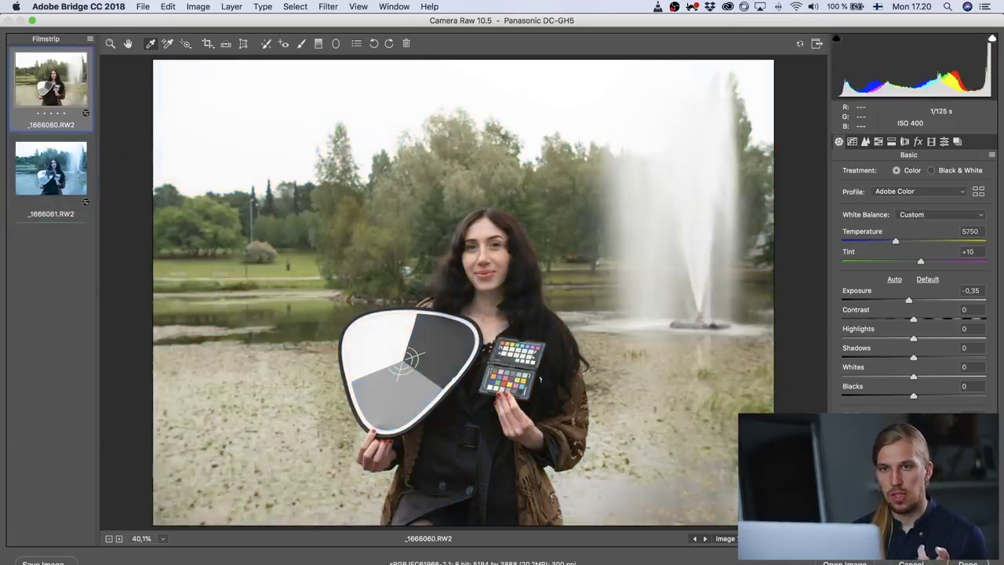
click(47, 167)
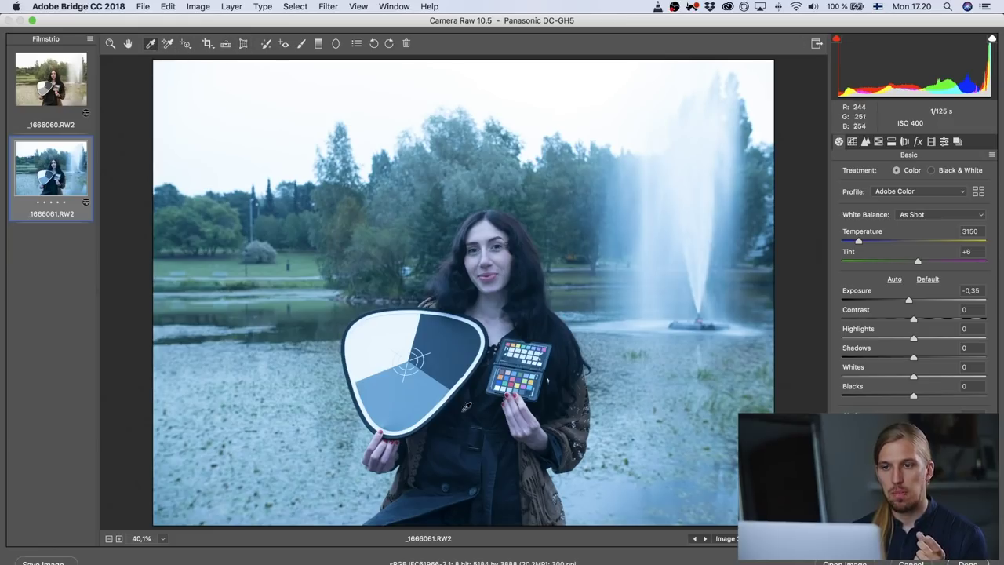
Neutralise the white balance of _1666061.RW2 from the target's grey section and set its Tint to +10.
click(408, 378)
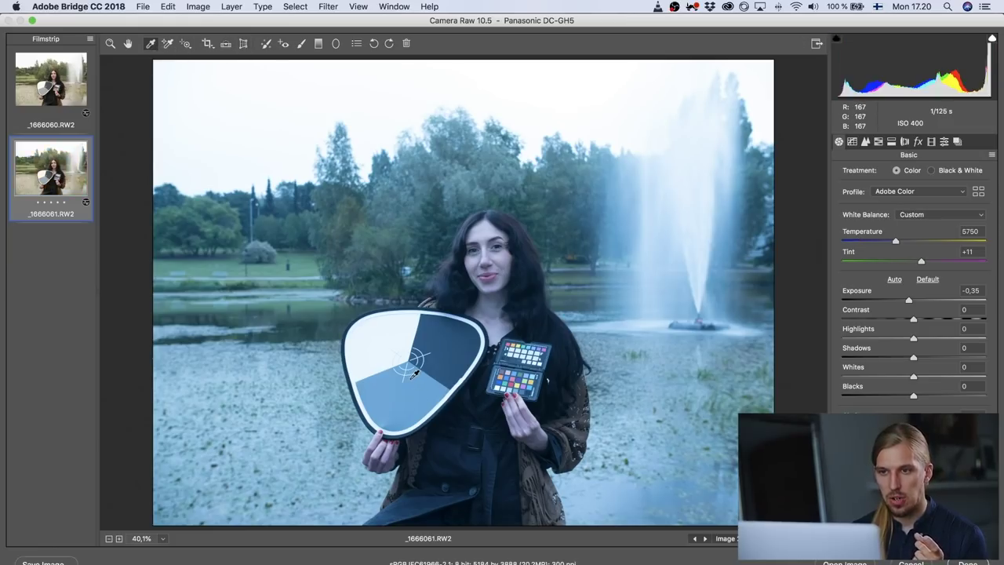
click(67, 96)
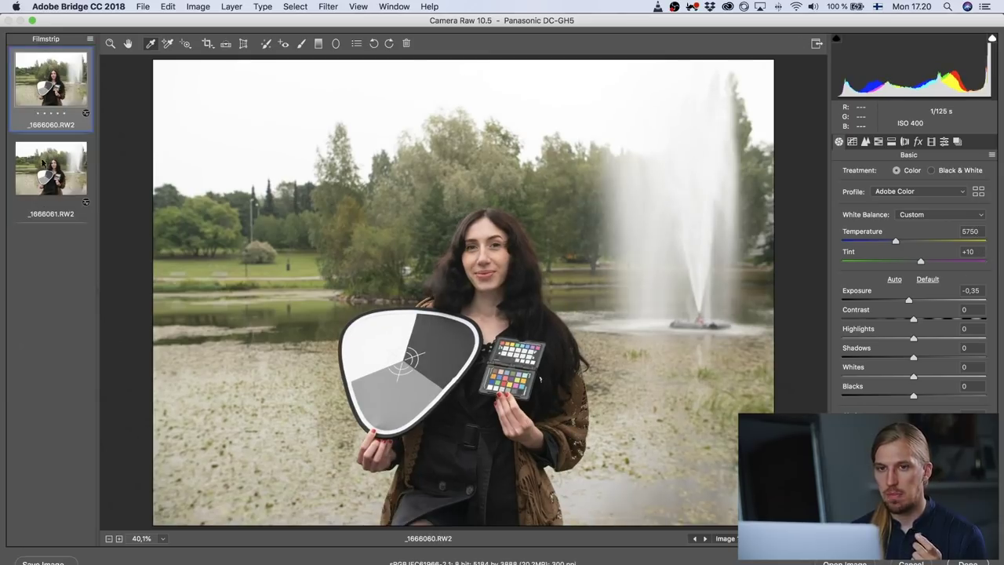
click(43, 163)
drag(969, 251, 940, 255)
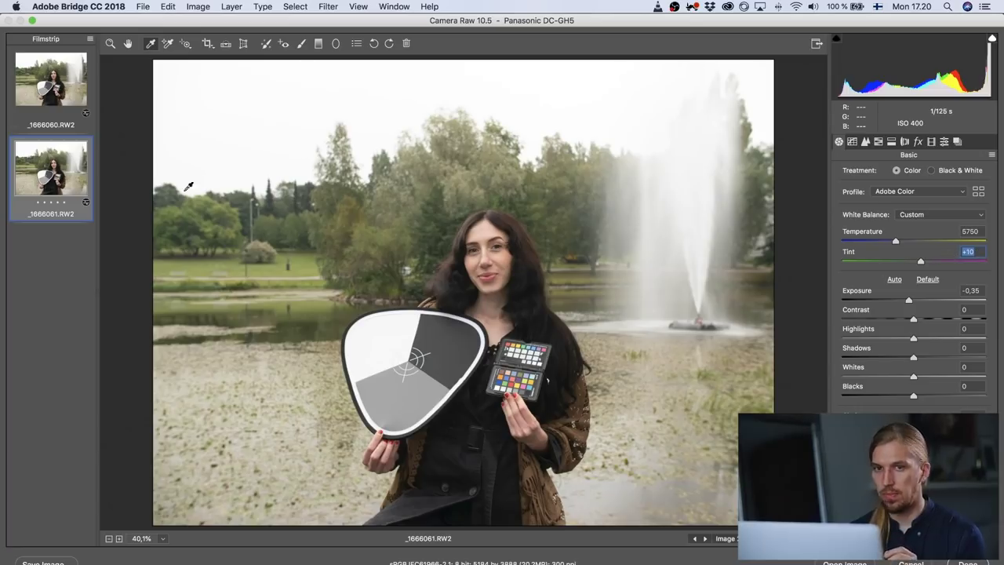
Compare the white-balanced _1666061.RW2 with _1666060.RW2 by repeatedly switching between the two photos.
click(58, 109)
click(51, 163)
click(49, 87)
click(53, 149)
click(53, 75)
click(51, 163)
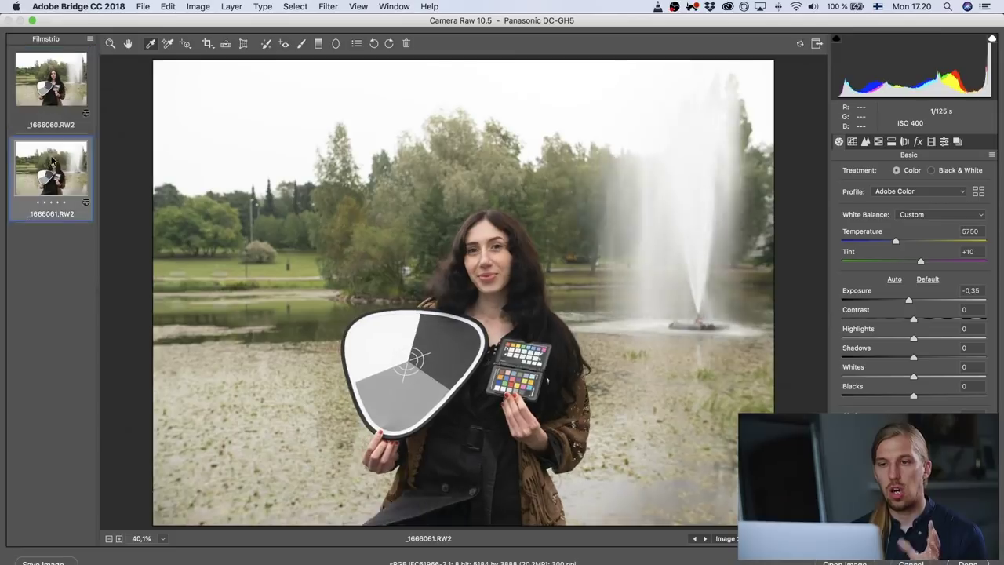
click(56, 91)
click(53, 149)
click(50, 84)
click(52, 161)
click(45, 98)
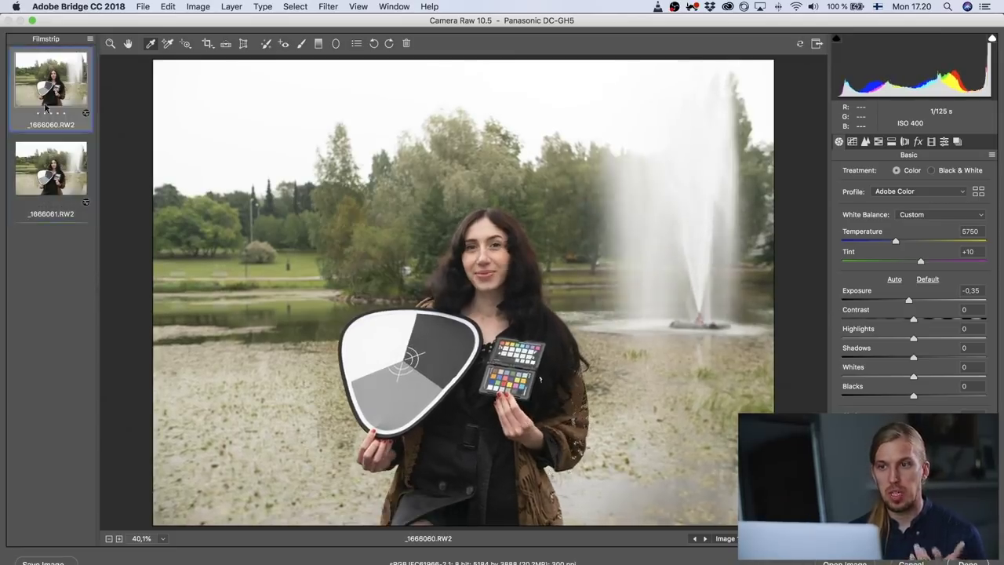
click(52, 161)
click(66, 90)
click(55, 165)
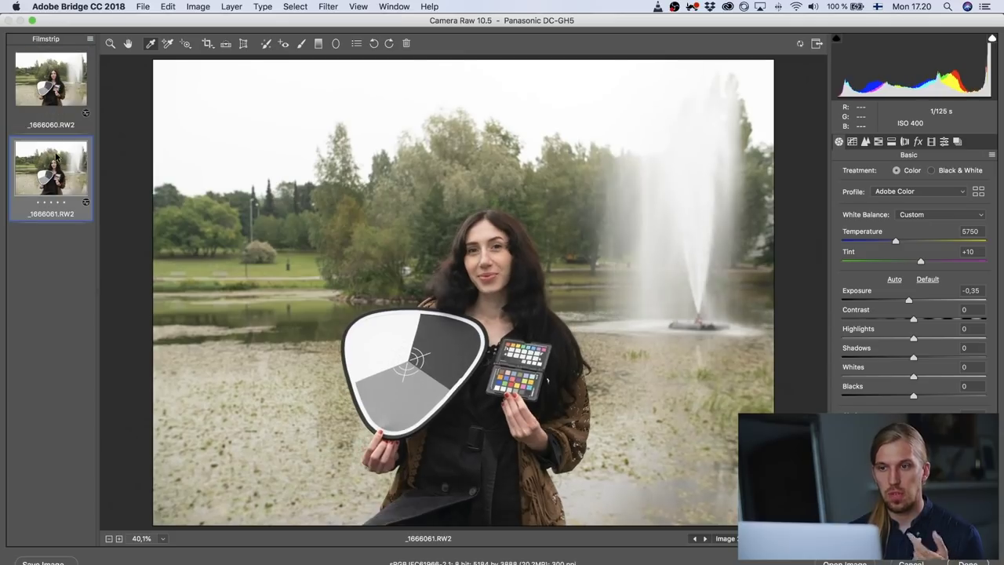
Set the white balance of _1666061.RW2 back to As Shot.
click(934, 216)
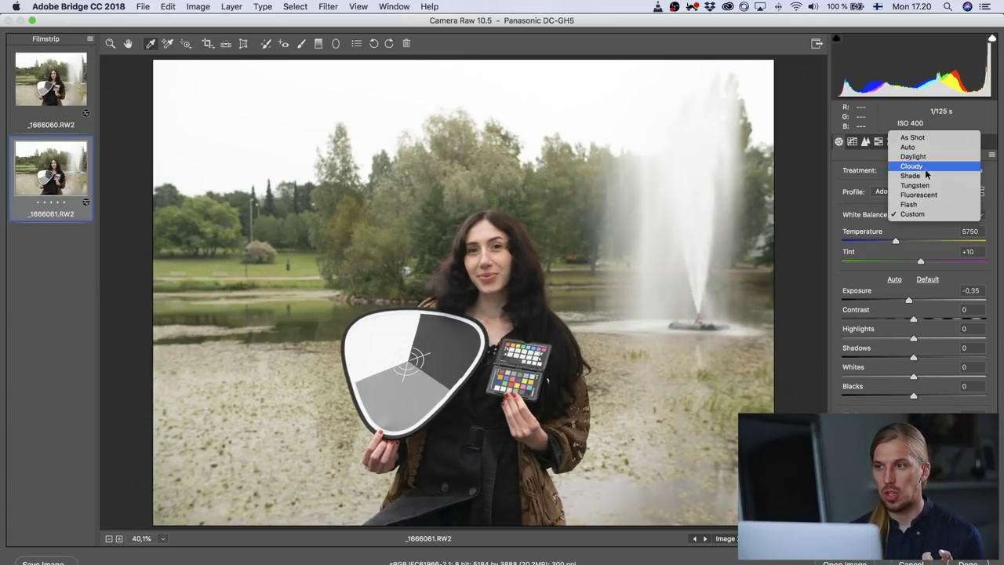
click(916, 137)
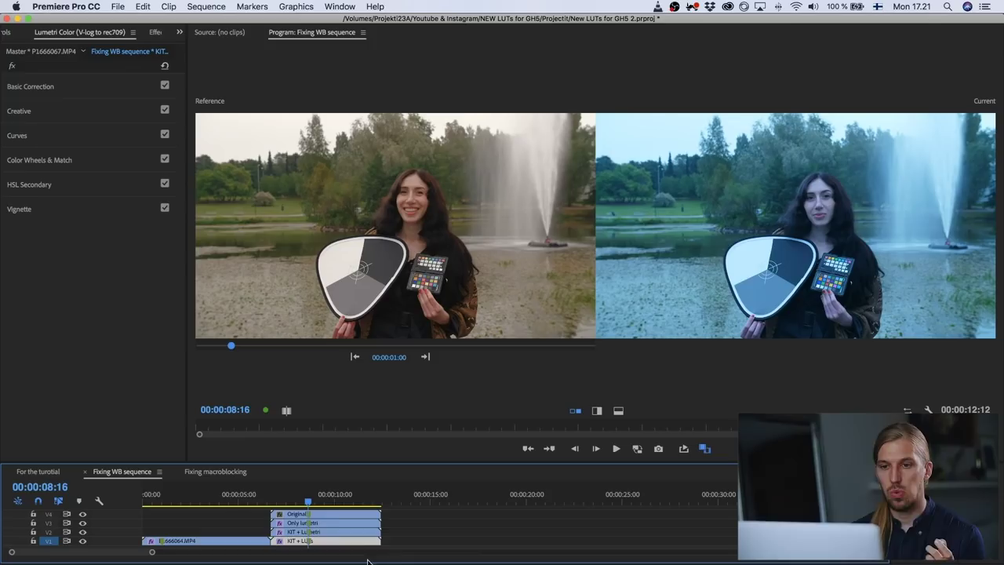
In Premiere Pro's Fixing WB sequence, examine the four stacked versions and the reference clip P1666064.MP4.
click(325, 517)
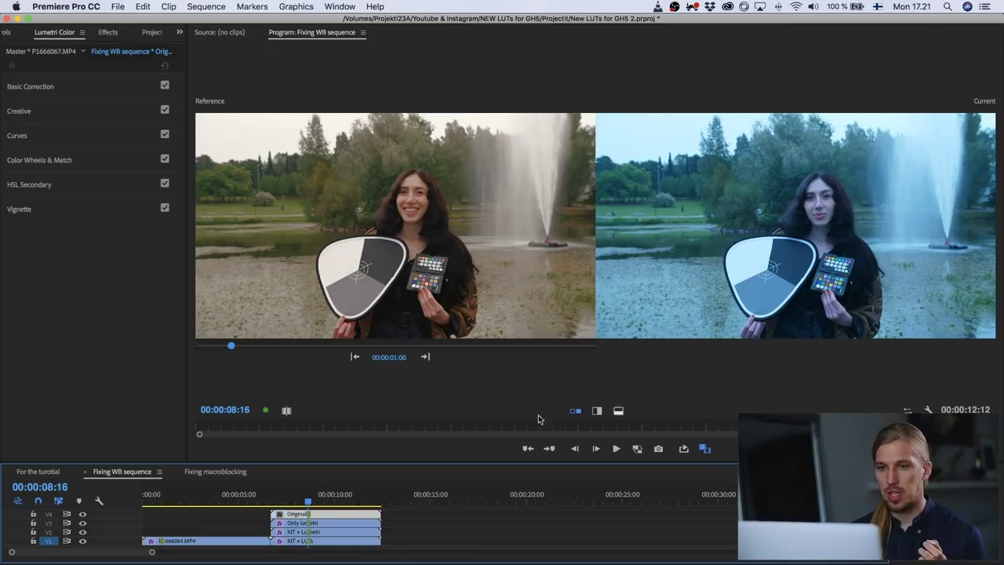
drag(408, 539, 236, 520)
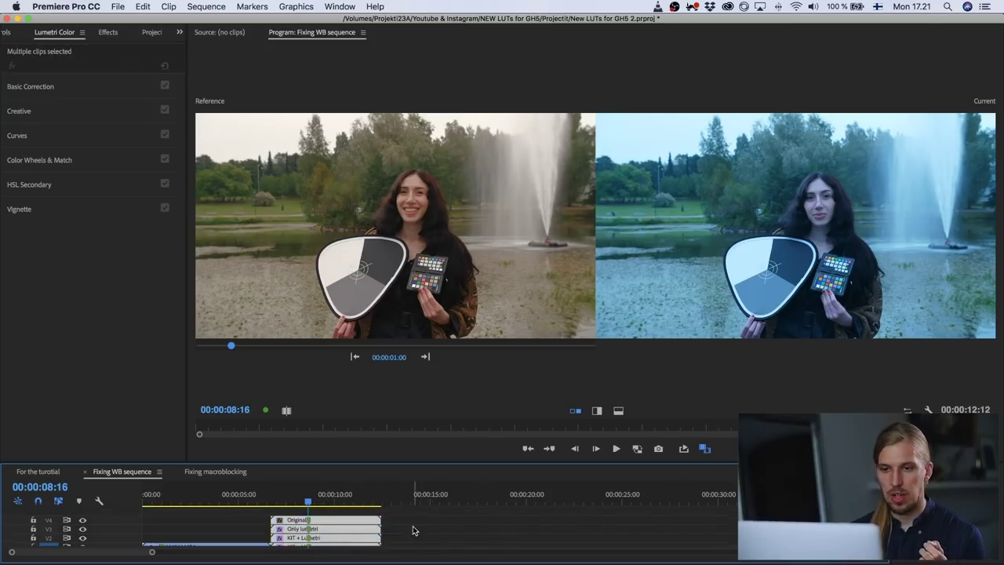
click(235, 520)
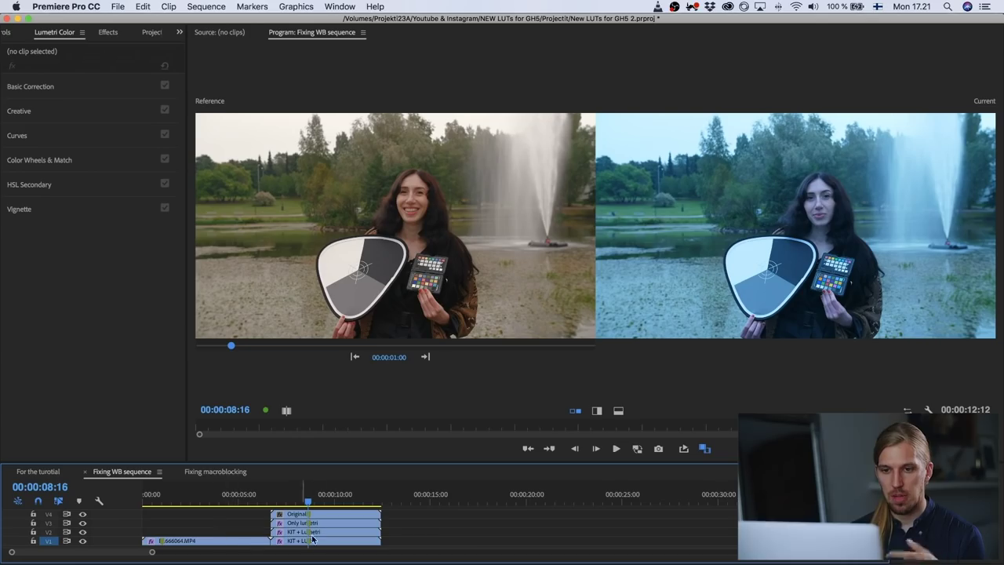
click(240, 541)
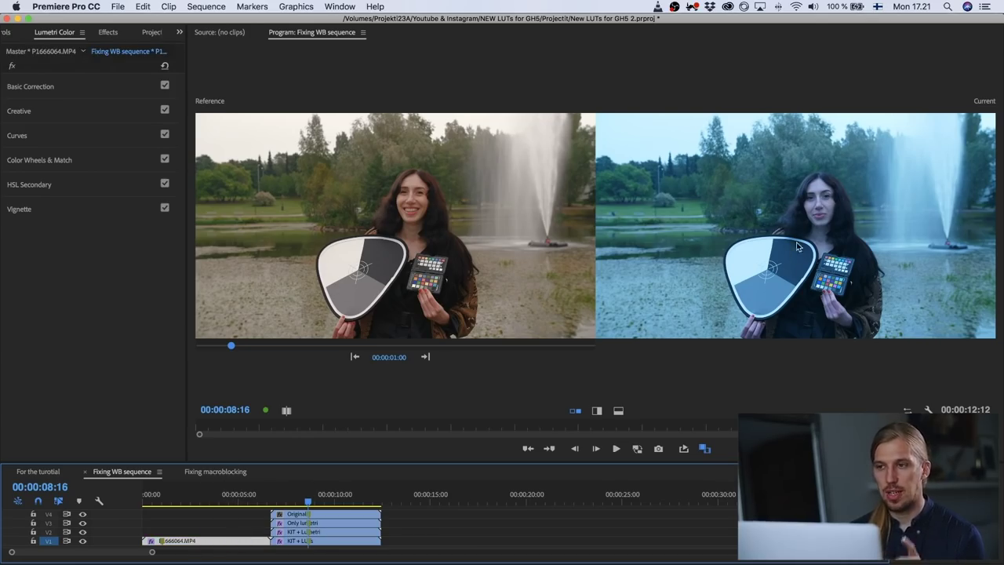
click(196, 496)
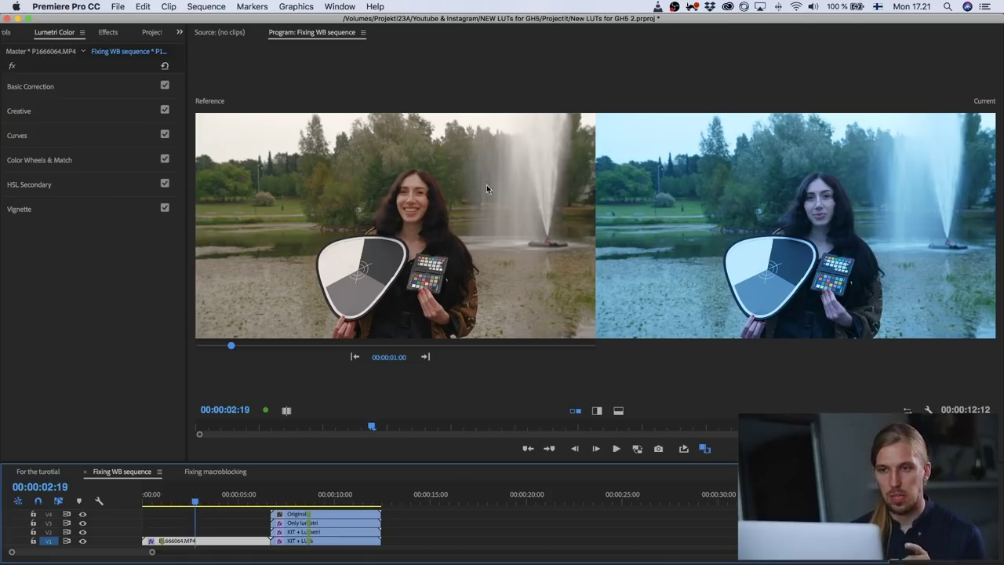
Move the playhead to 00:00:08:16 in the stacked versions and hide the Original clip's track V4.
click(325, 496)
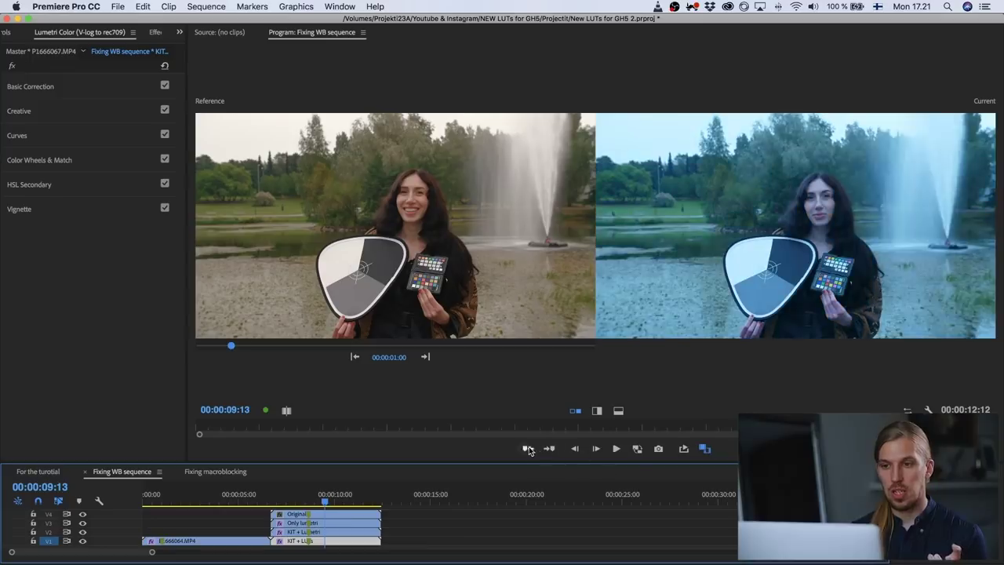
click(308, 496)
click(336, 514)
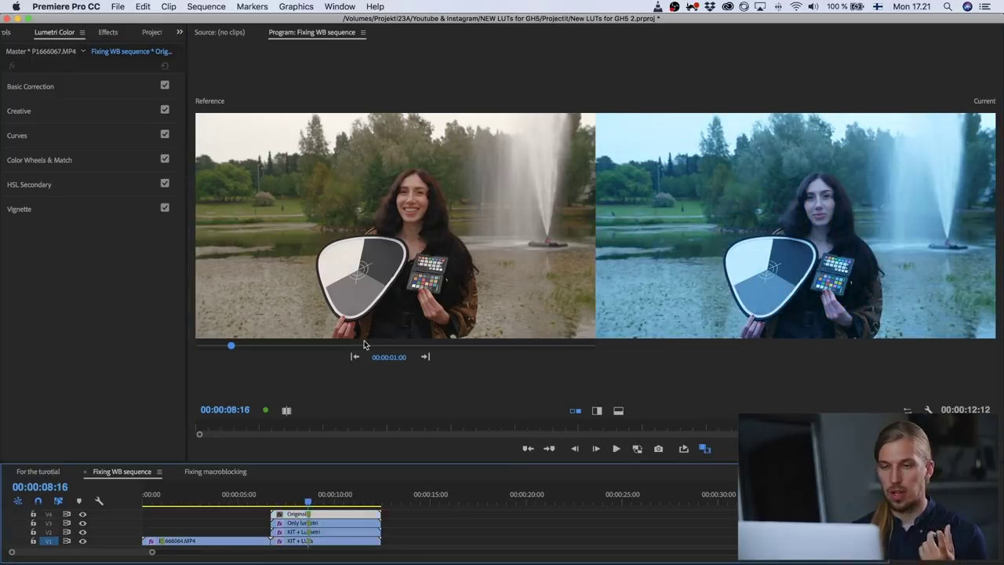
click(82, 513)
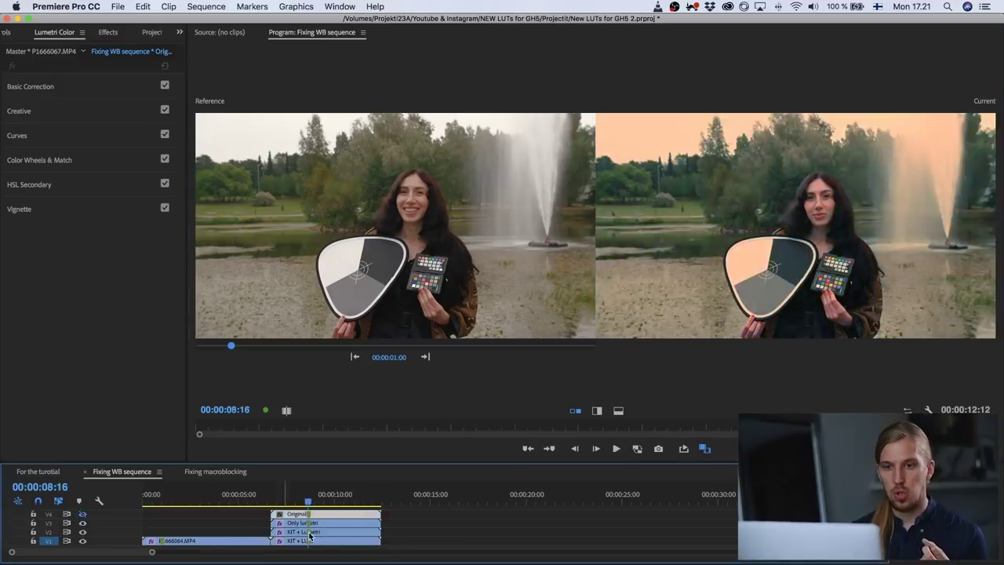
Open the Only lumetri clip's Basic Correction settings for review and hide its track V3.
click(314, 524)
click(92, 84)
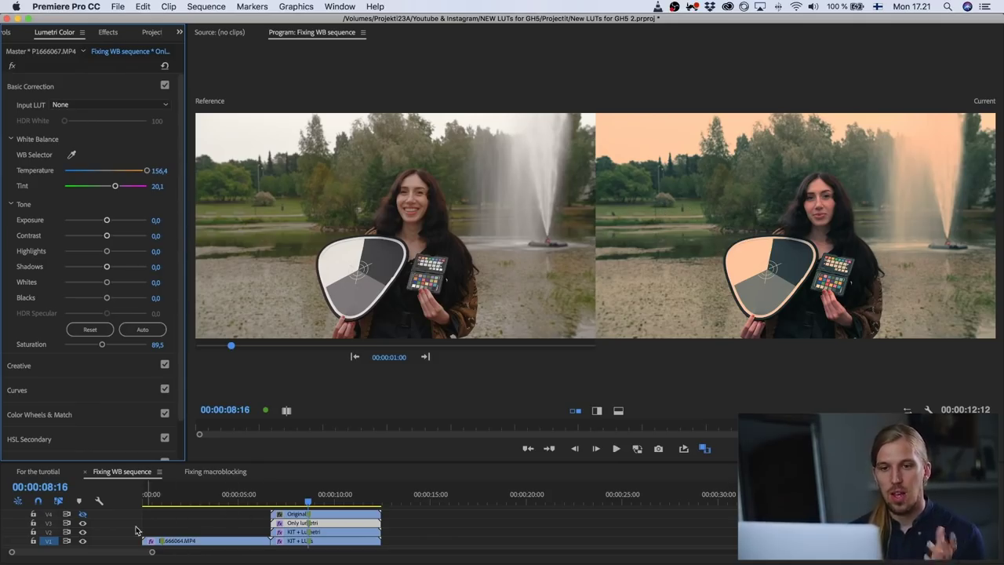
click(82, 522)
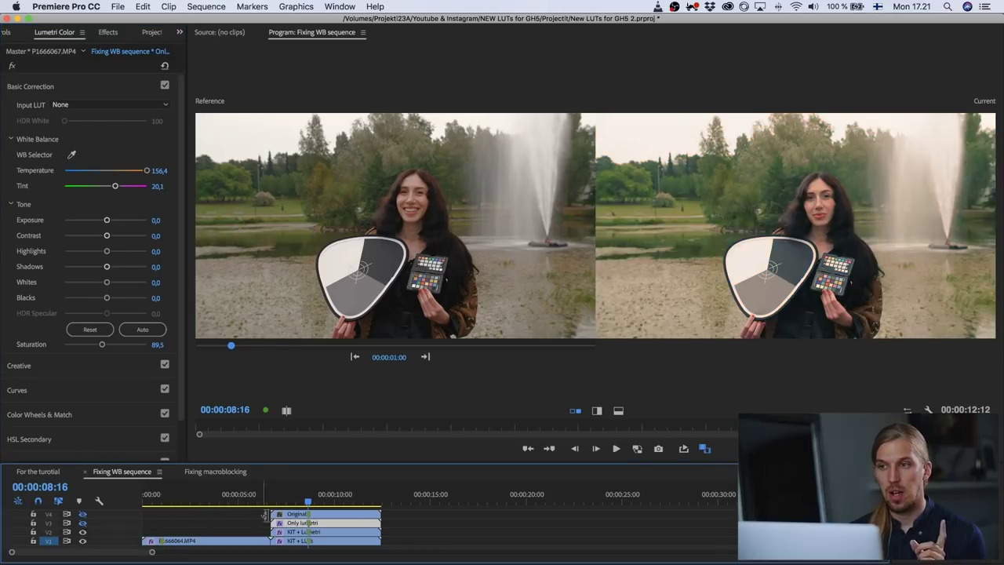
Examine the KIT + Lumetri clip's STD to V-log and V-log to rec709 effects by switching each off and back on.
click(357, 531)
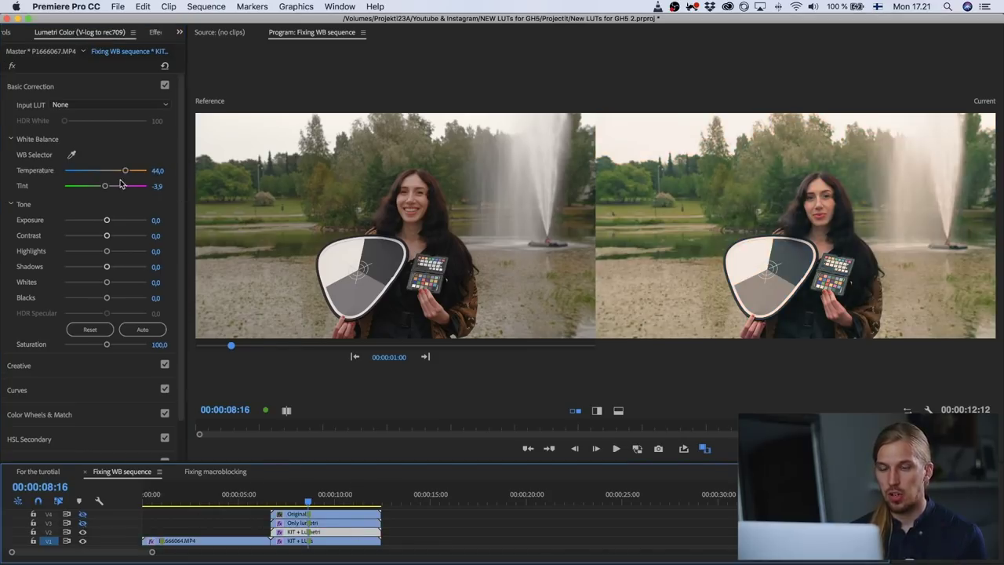
click(16, 32)
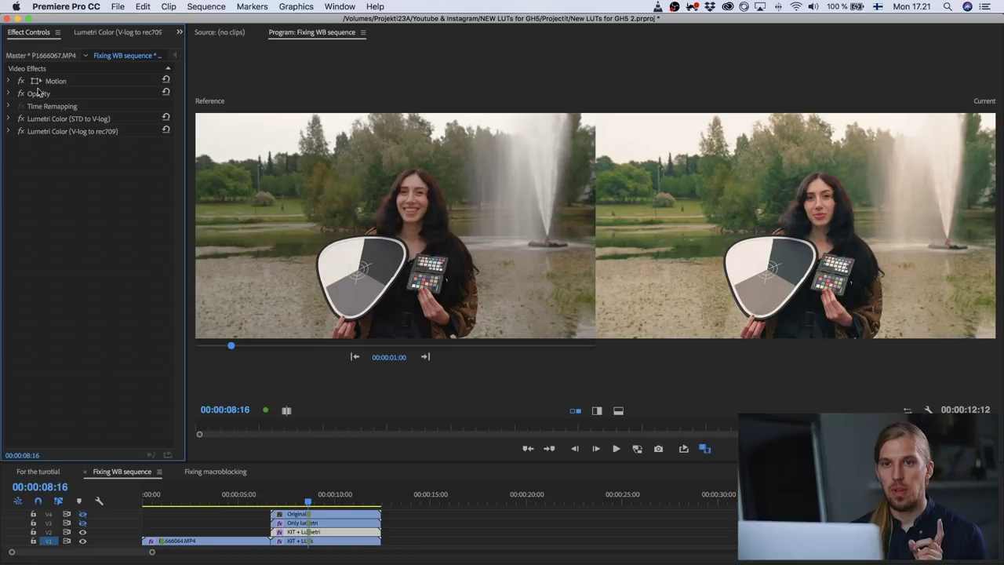
click(21, 130)
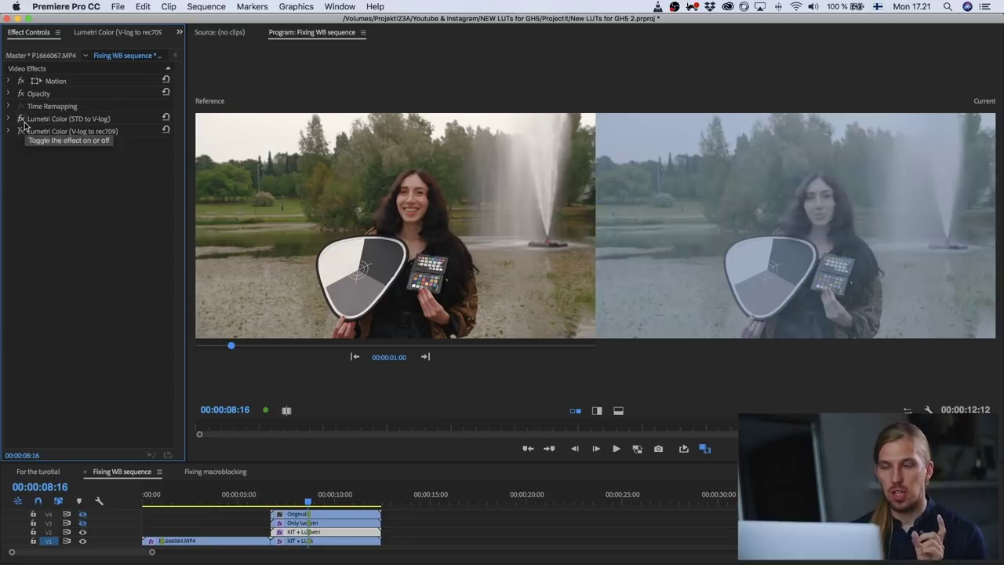
click(22, 119)
click(22, 119)
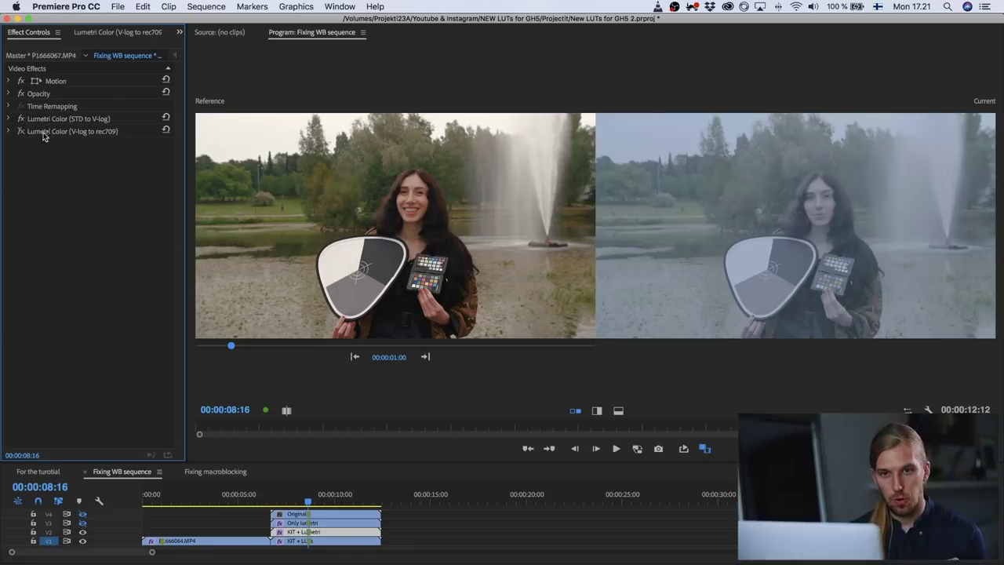
click(21, 131)
click(108, 33)
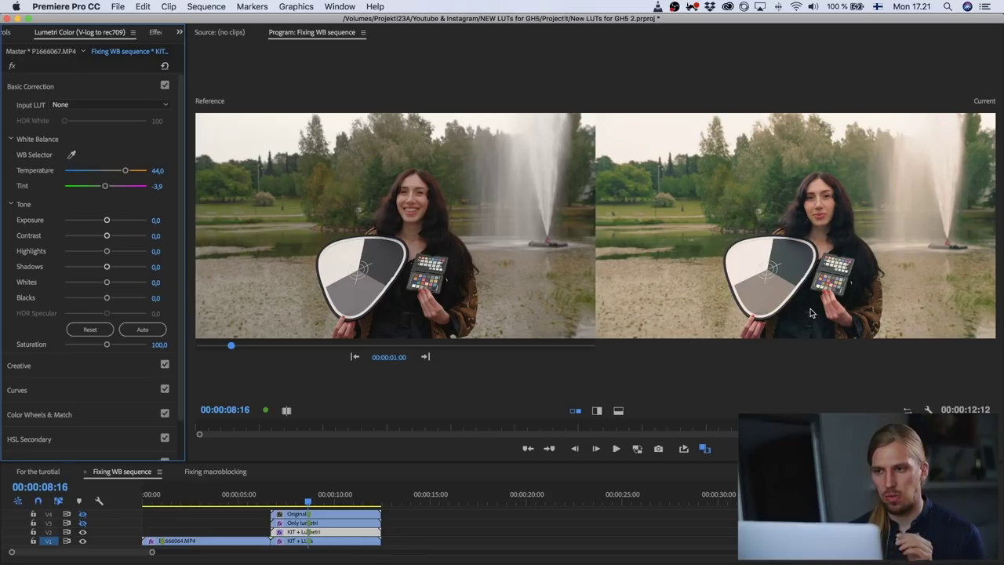
key(super+s)
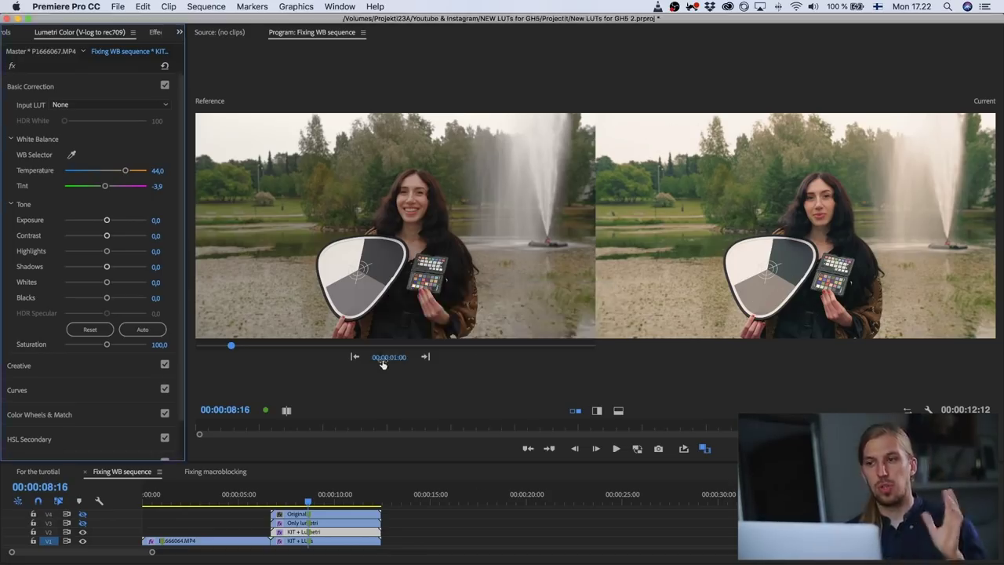
Hide the KIT + Lumetri track V2 and look through the Lumetri Color sections of the KIT + LUTs clip.
click(82, 534)
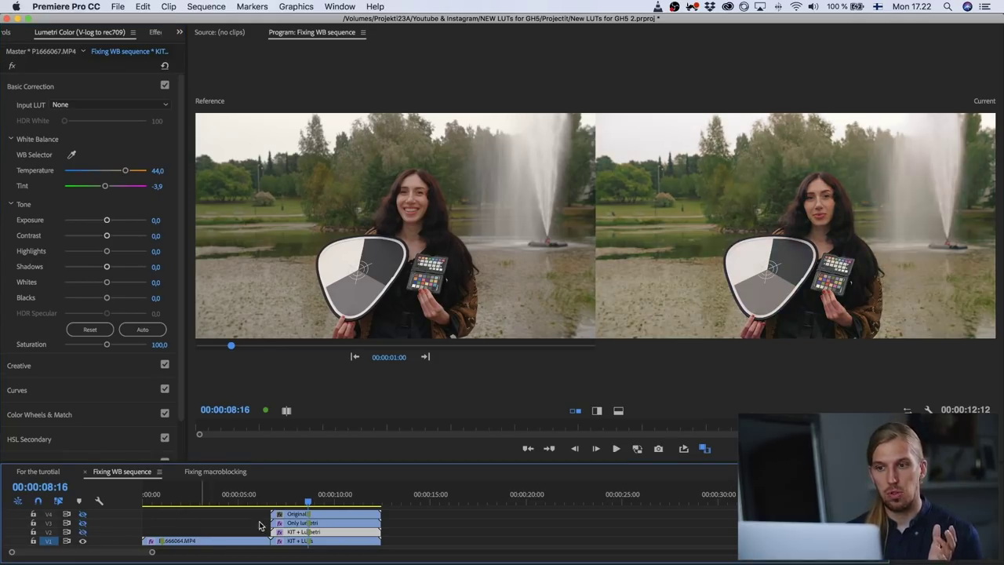
click(328, 541)
click(81, 88)
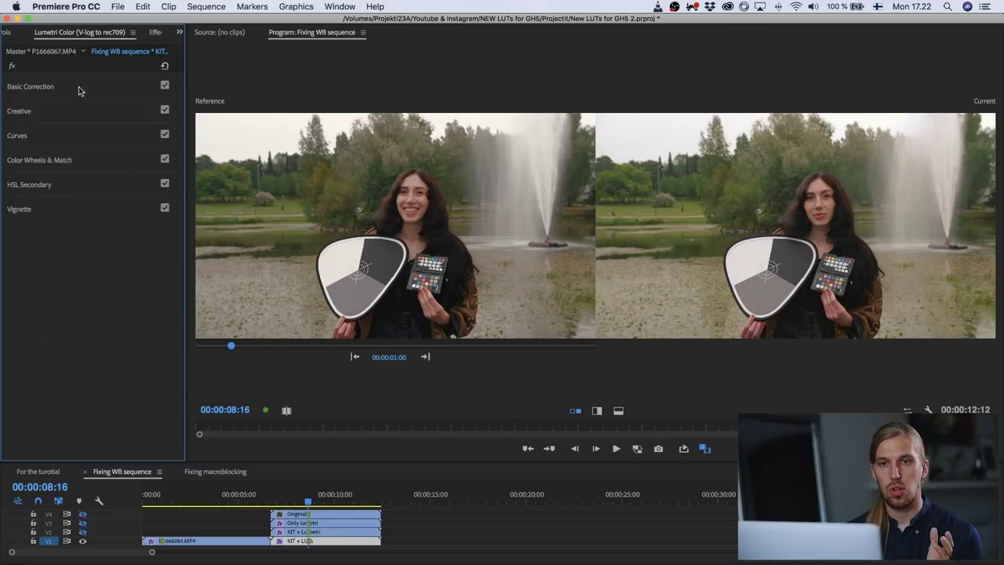
click(73, 112)
click(73, 111)
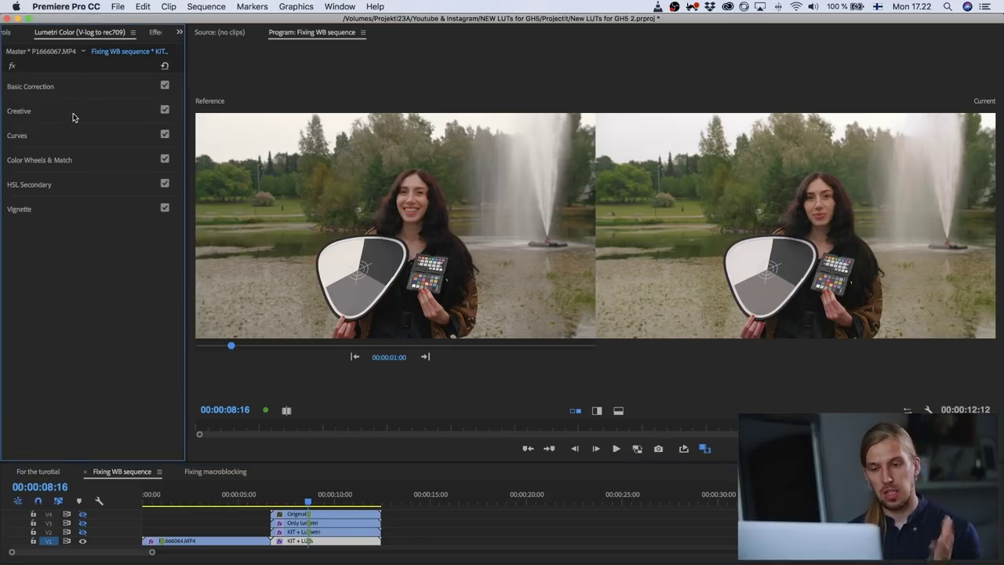
Switch to Finder and open the colour correction kit's folder "2. (Optional) Vlog WB & Exposure".
key(super+Tab)
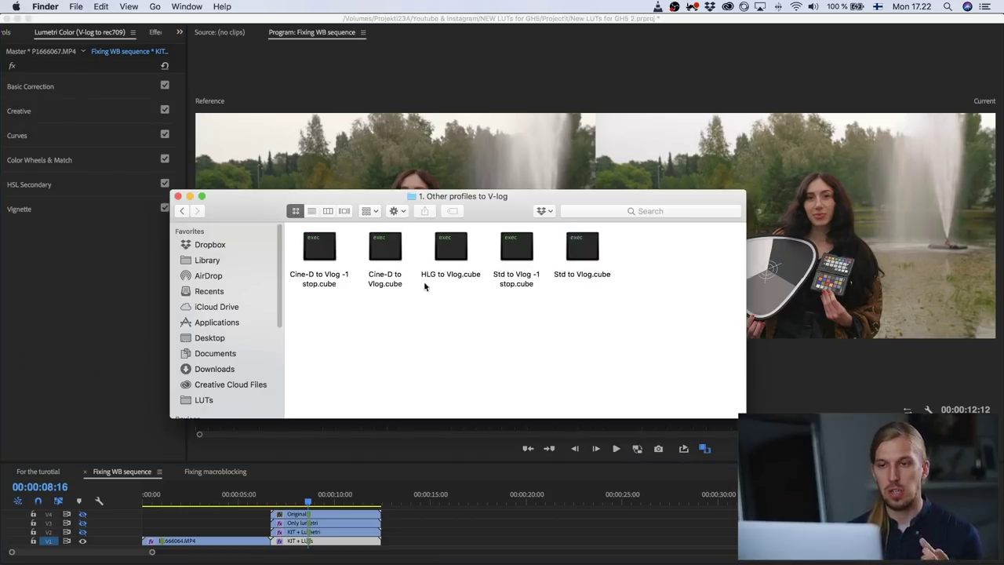
click(183, 211)
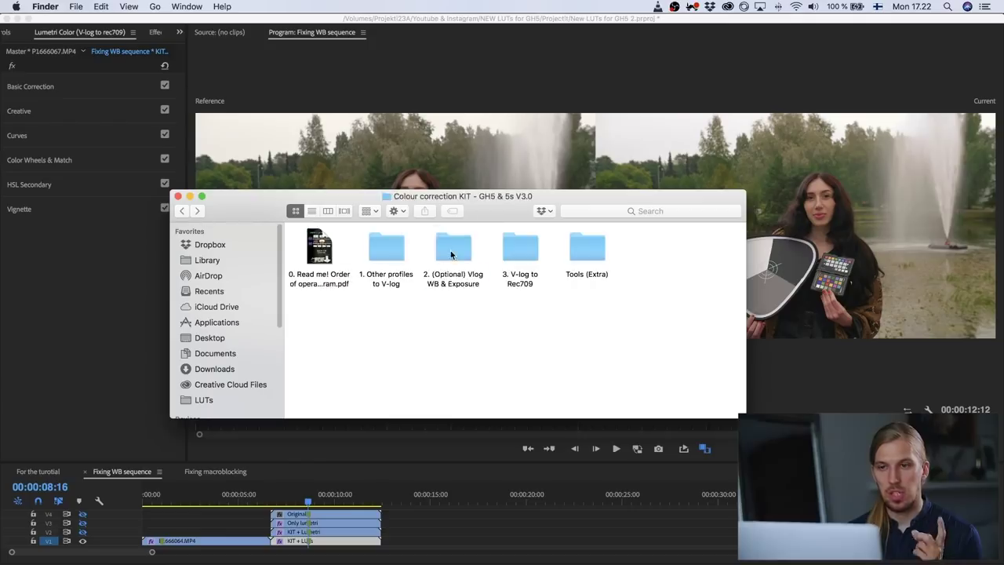
double_click(453, 249)
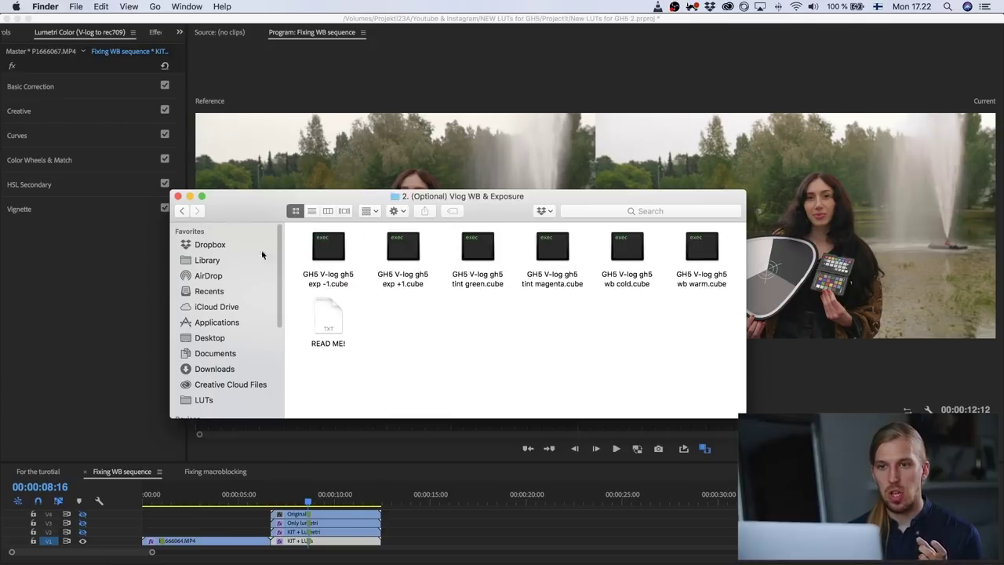
drag(291, 236, 729, 251)
click(730, 251)
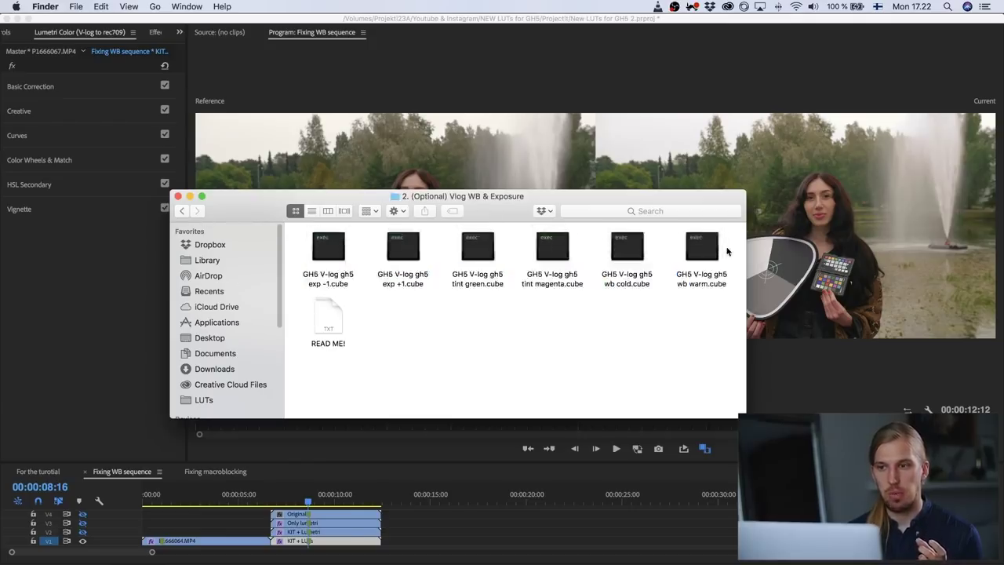
Go through the GH5 V-log exposure, tint and white-balance LUT files one by one, from exp -1 to wb warm.
click(329, 251)
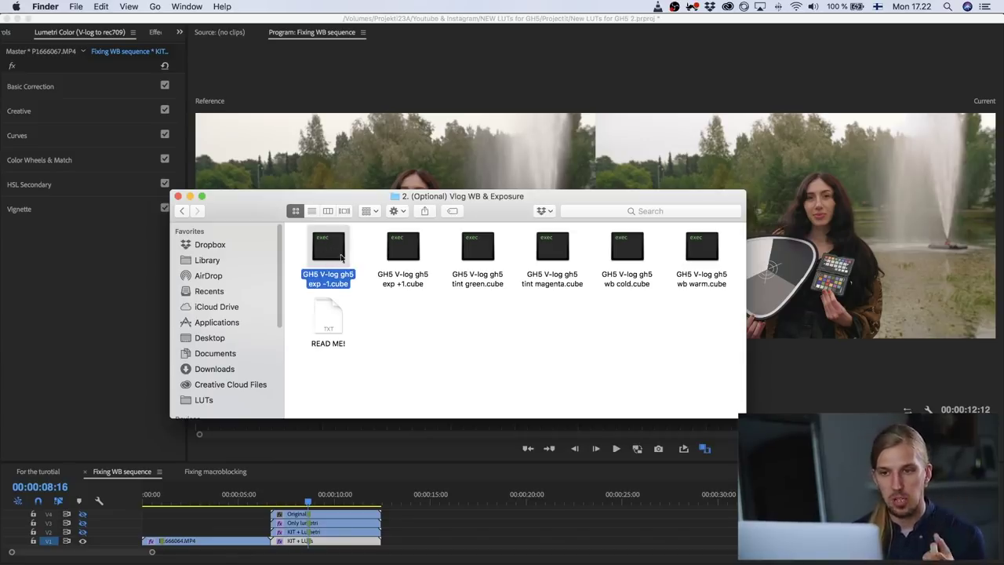
click(422, 257)
click(490, 253)
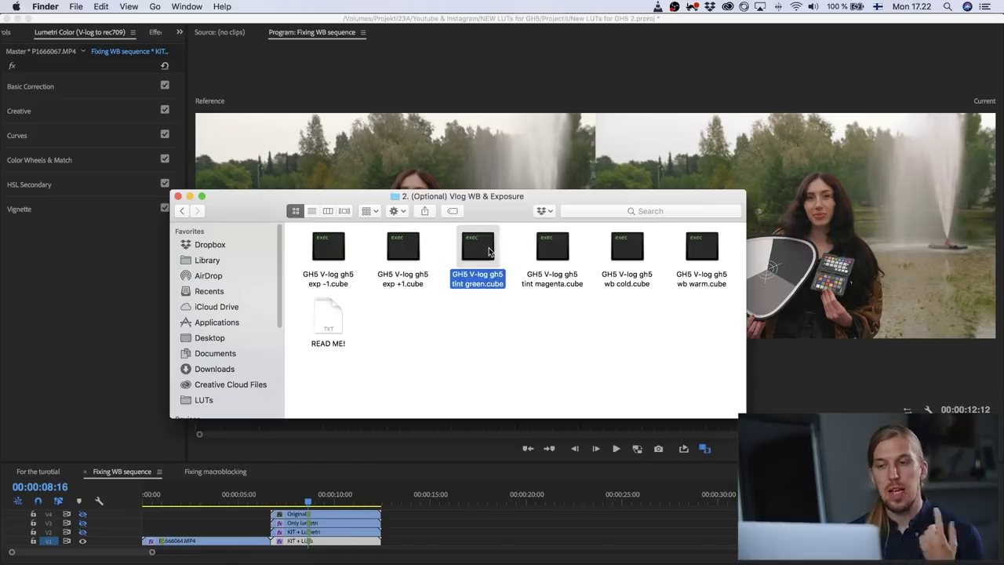
click(540, 251)
click(633, 255)
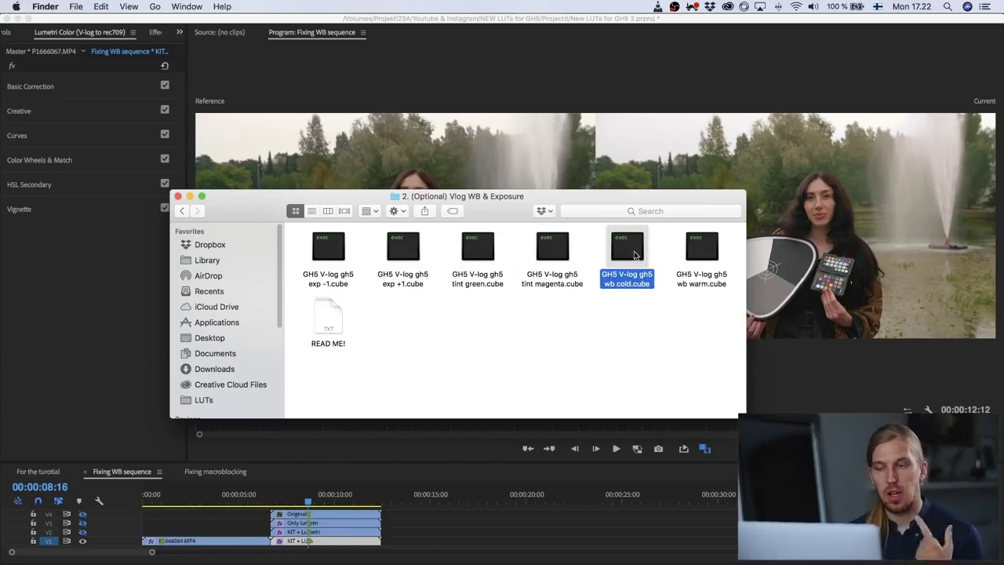
click(709, 253)
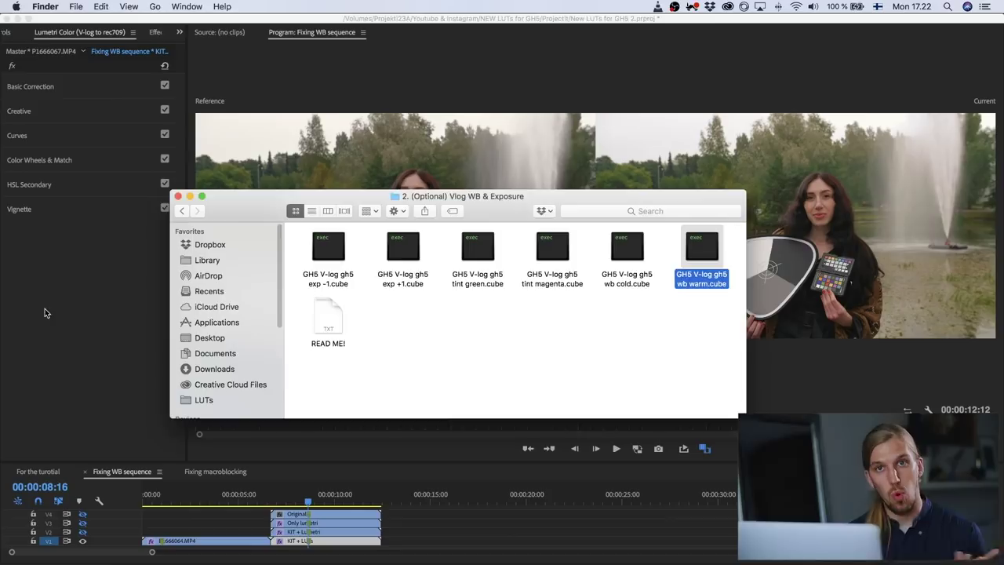
Return to Premiere Pro and toggle the KIT + LUTs clip's Lumetri effects to compare the untreated and converted stages.
click(239, 62)
click(7, 33)
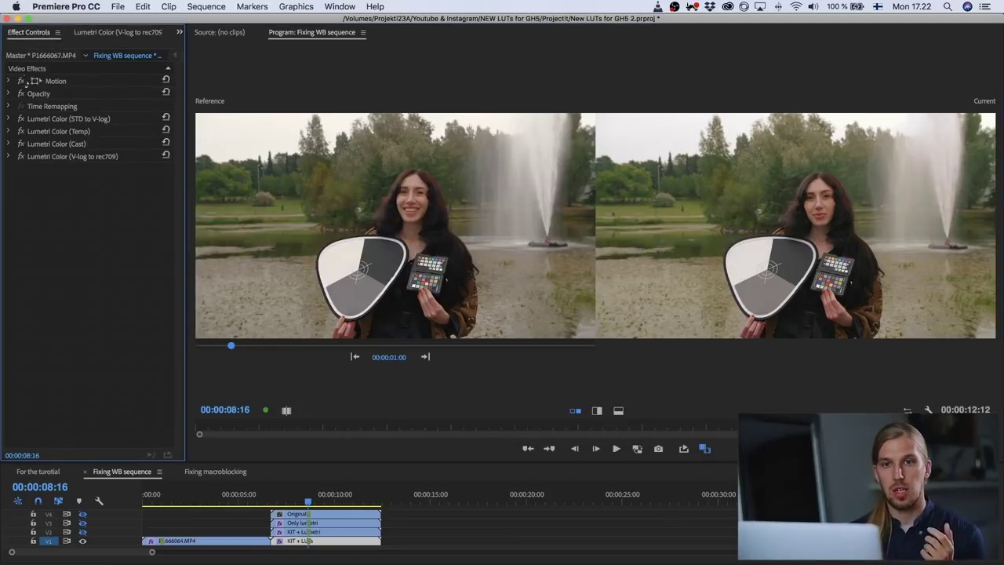
click(21, 131)
click(20, 118)
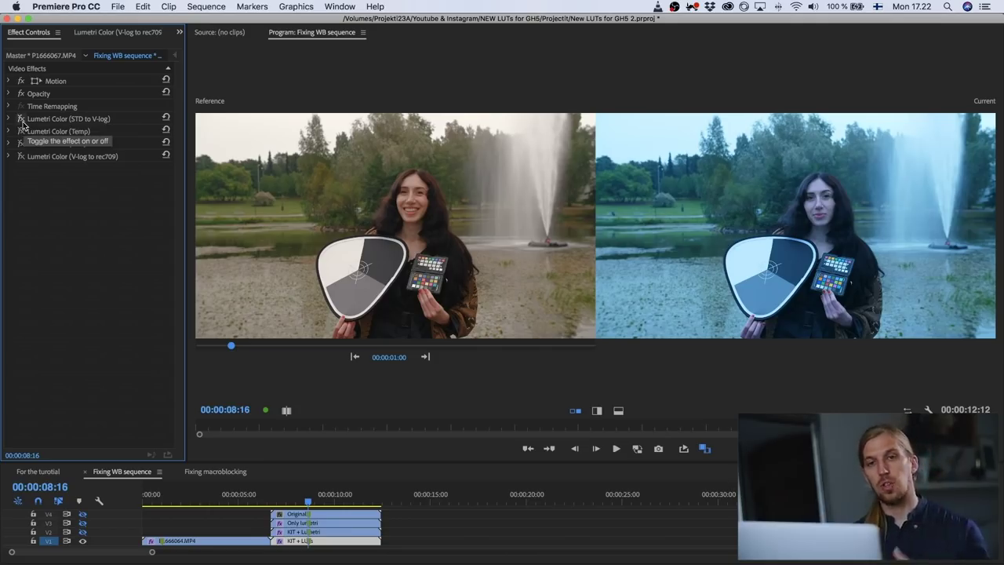
click(22, 121)
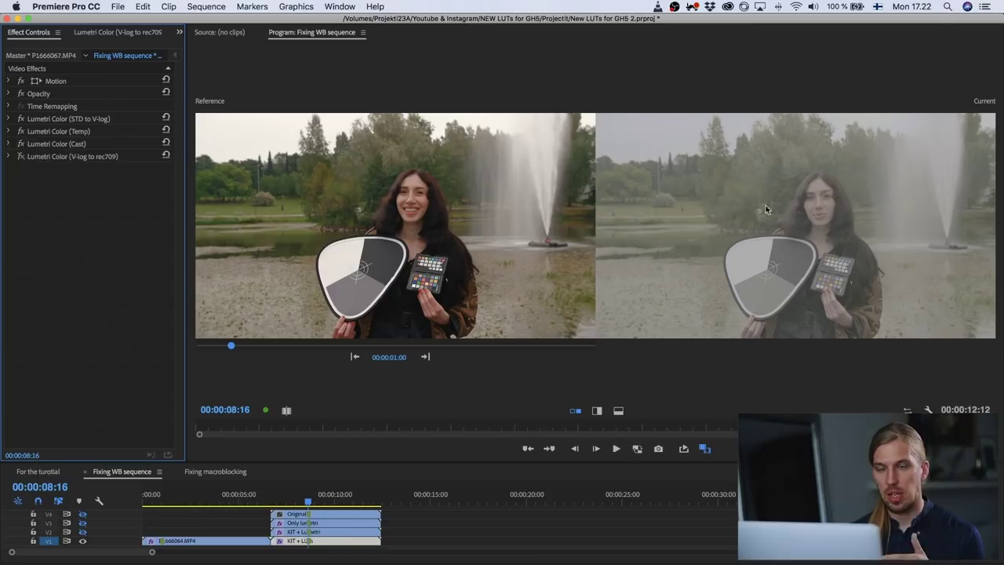
Check which creative look Lumetri Color (Temp) uses, and switch the V-log to rec709 effect back on.
click(9, 132)
click(126, 206)
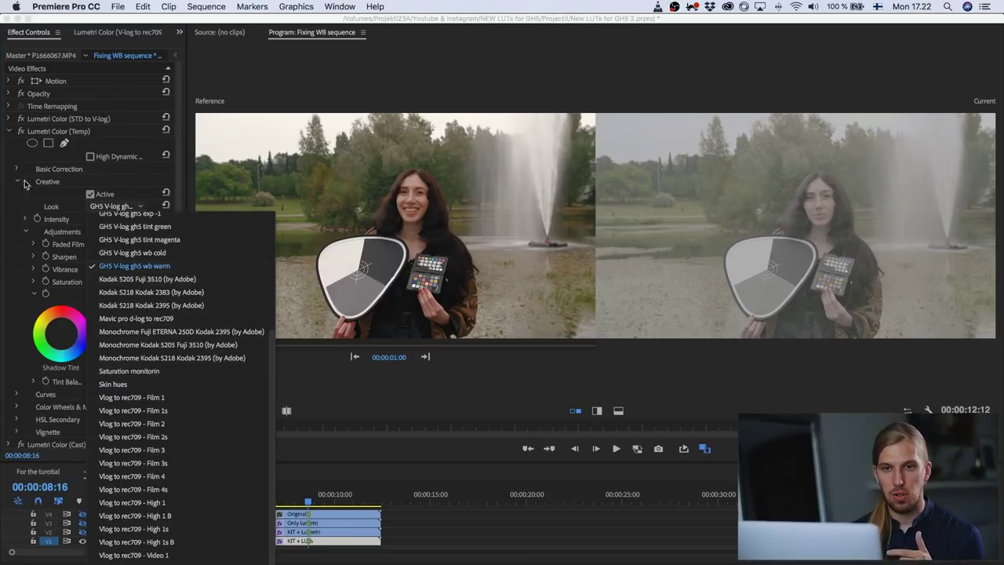
click(9, 132)
click(20, 156)
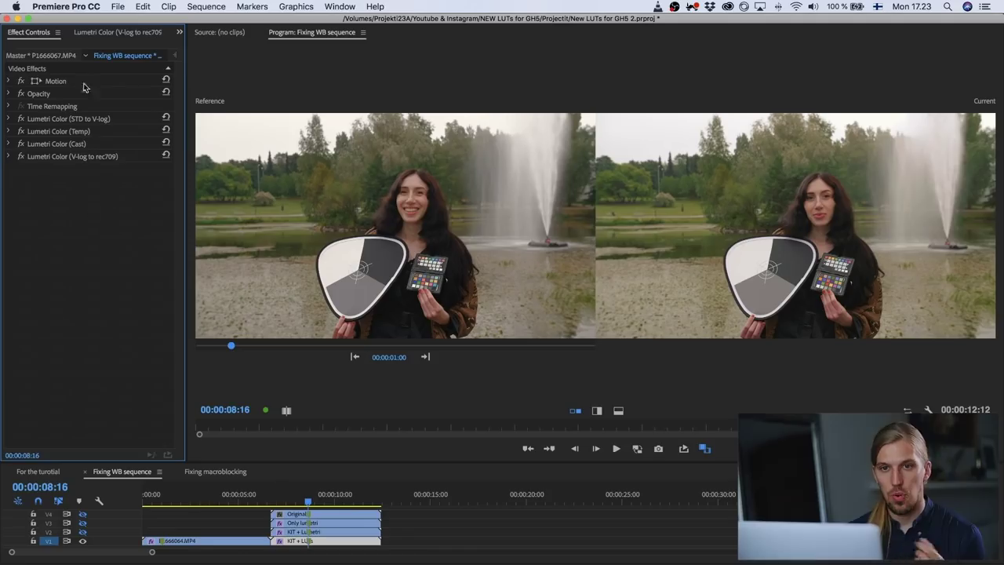
Inspect the Curves and Basic Correction adjustments of the KIT + LUTs clip's V-log to rec709 effect.
click(84, 34)
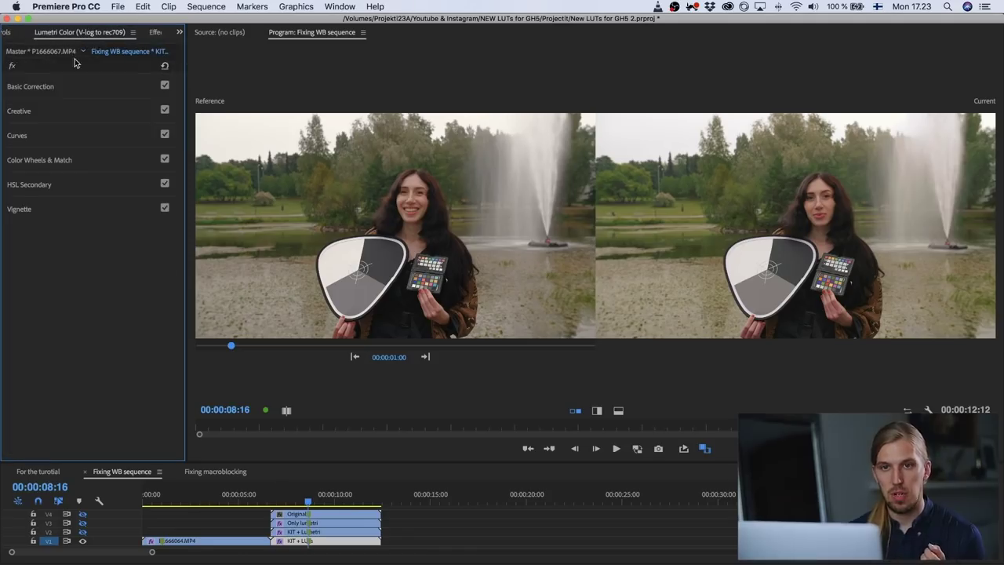
click(70, 138)
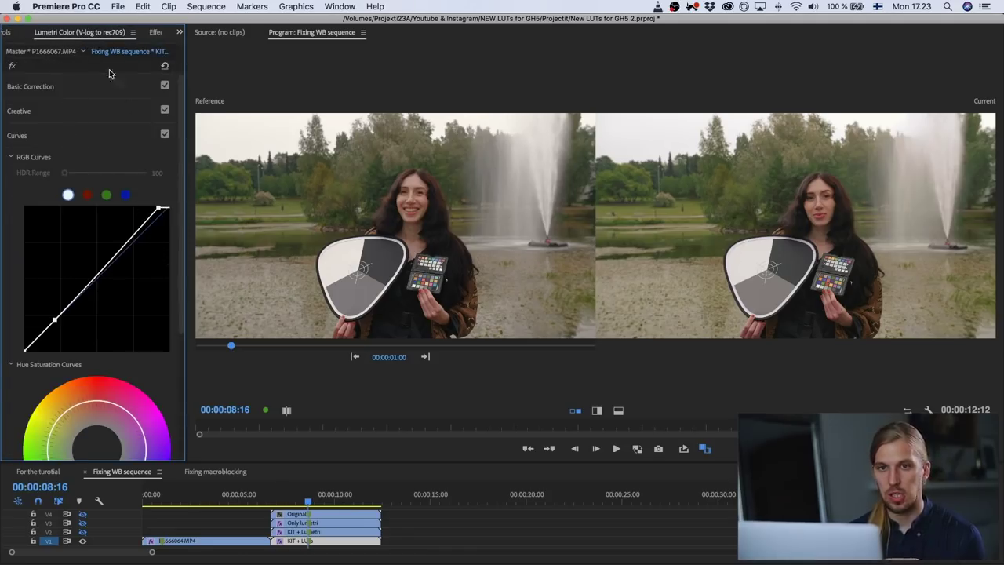
click(92, 86)
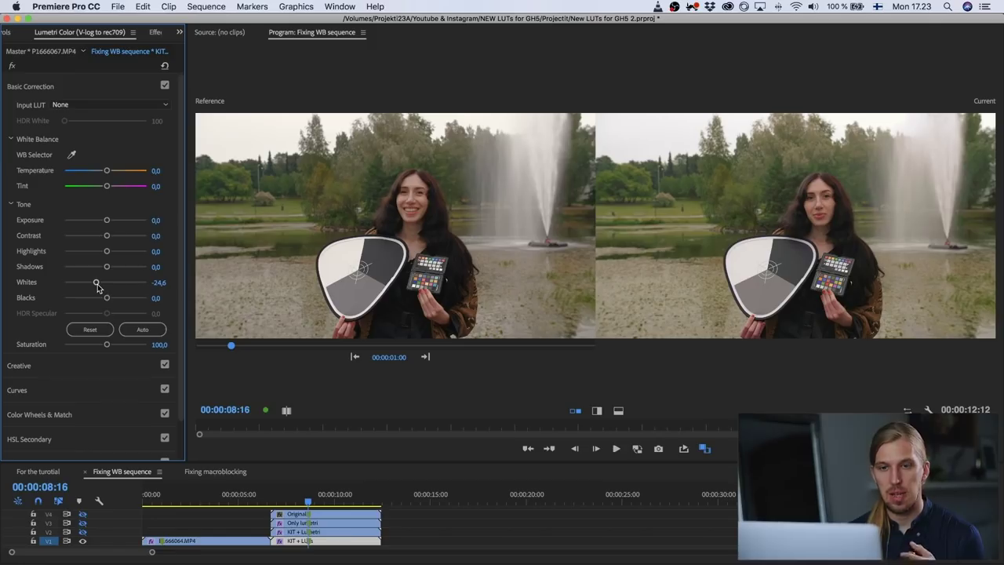
click(71, 87)
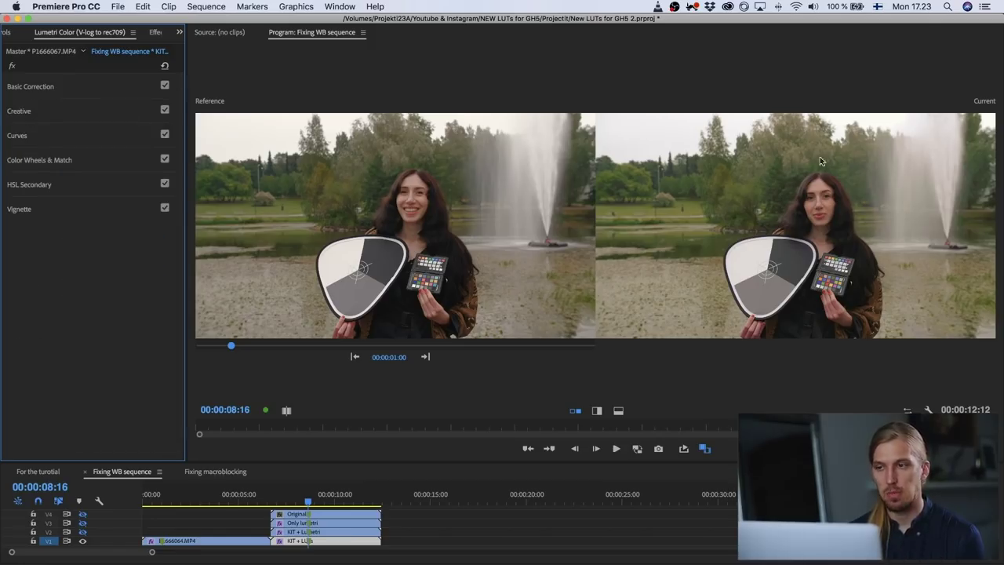
Compare the KIT + LUTs frame with the reference frame by repeatedly swapping their sides in the comparison view.
click(905, 410)
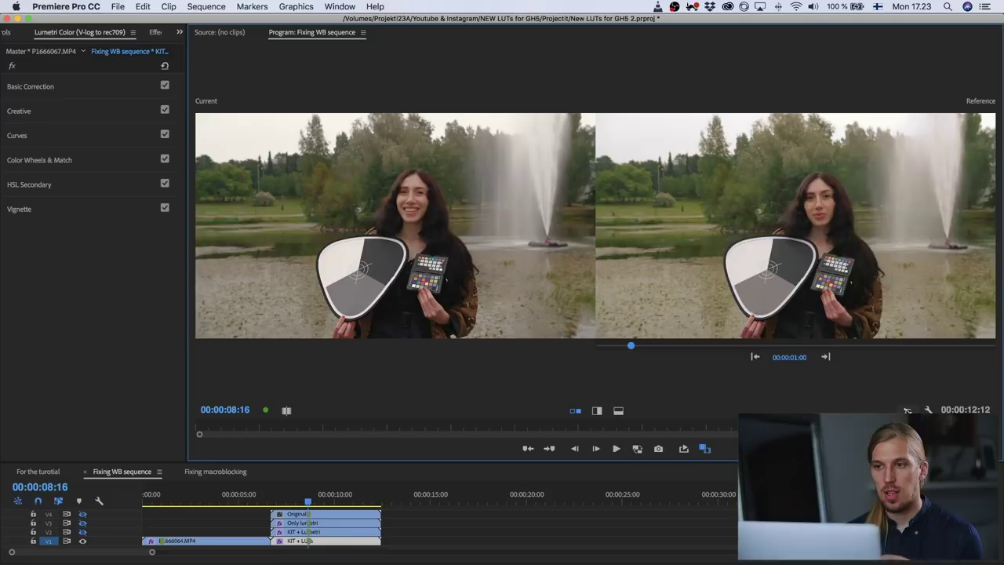
click(906, 410)
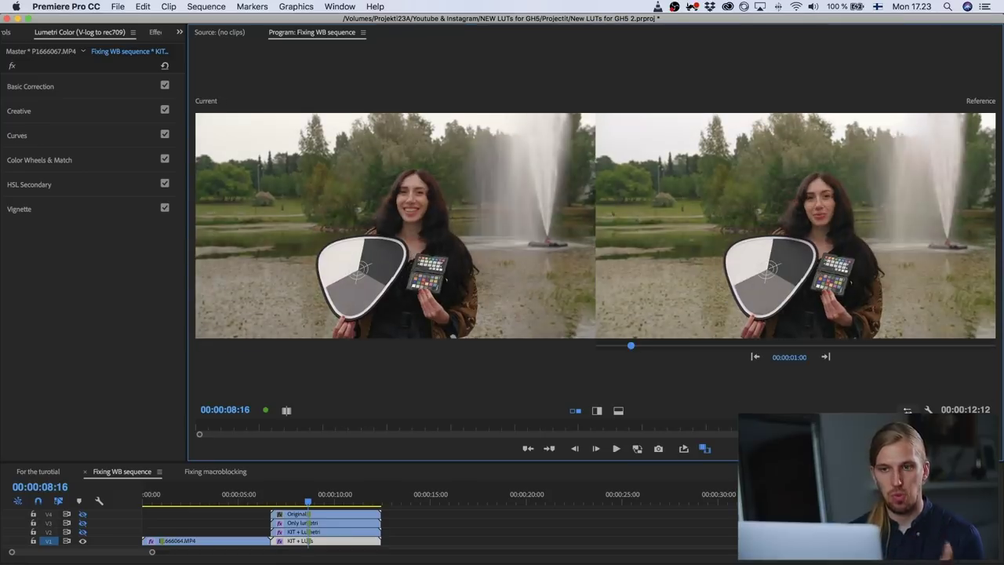
click(908, 409)
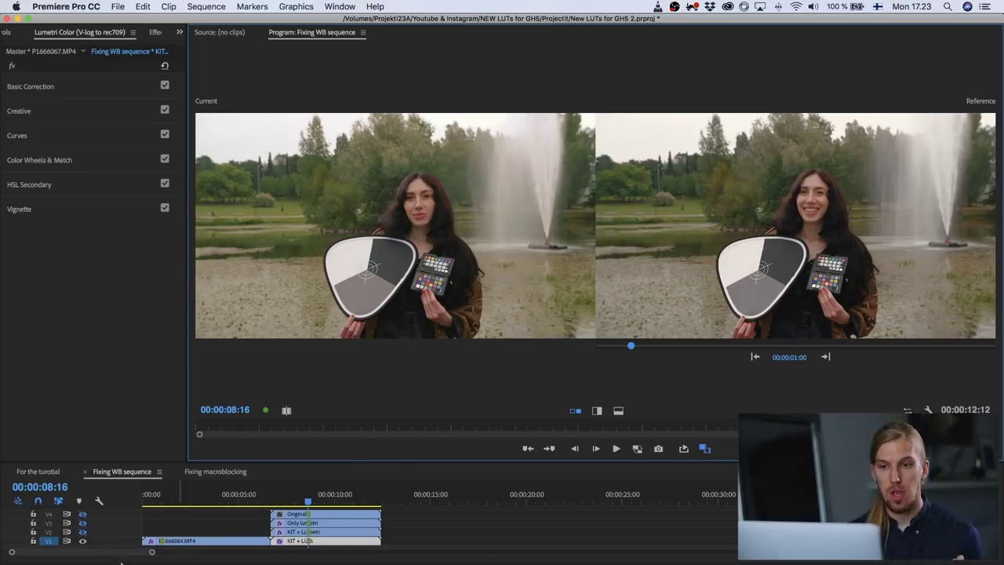
click(907, 410)
Show the Original clip's track V4 to compare the uncorrected shot with the reference.
click(286, 514)
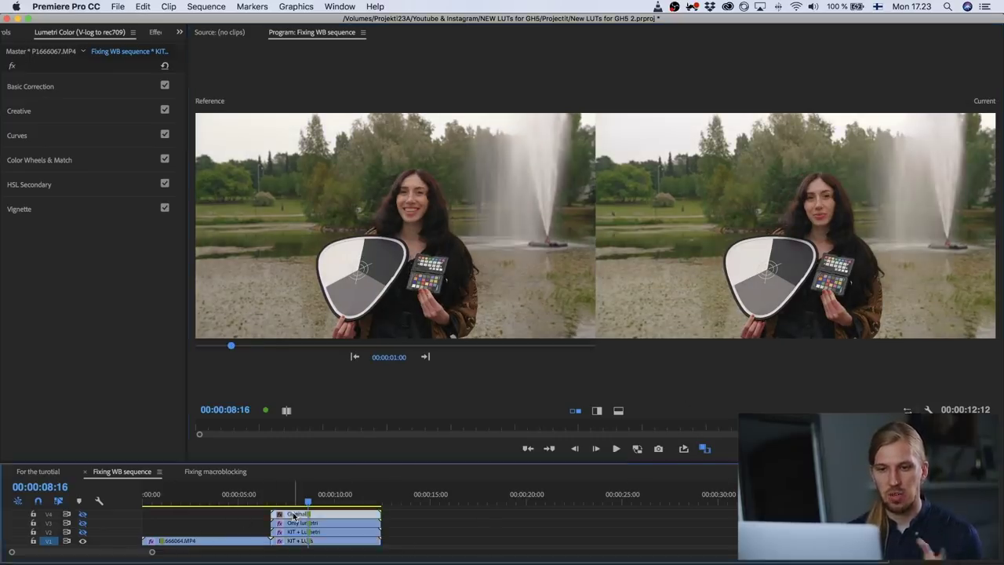
click(83, 515)
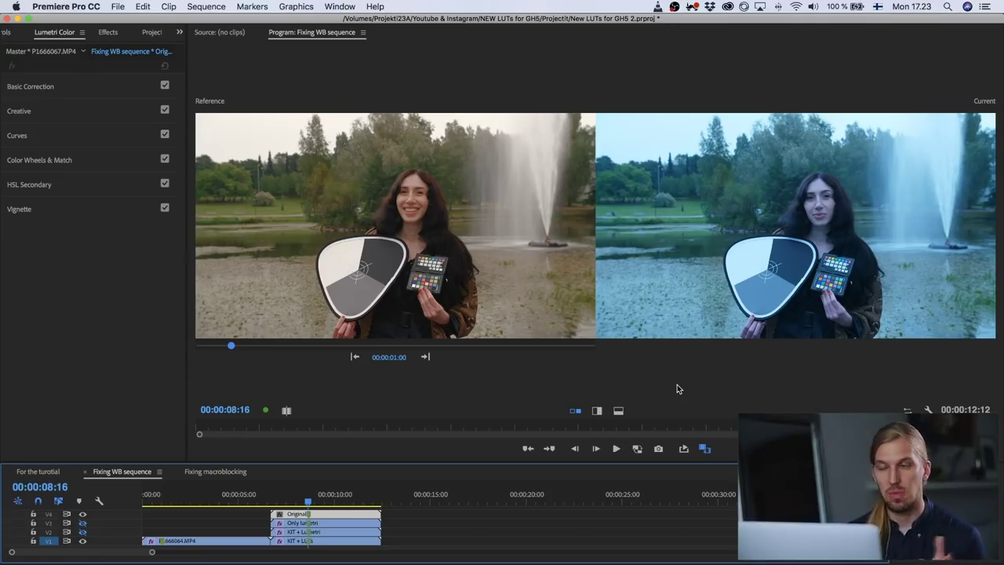
Hide the Original clip's track V4 and show track V2 with the KIT + Lumetri clip selected.
click(306, 538)
click(82, 514)
click(83, 532)
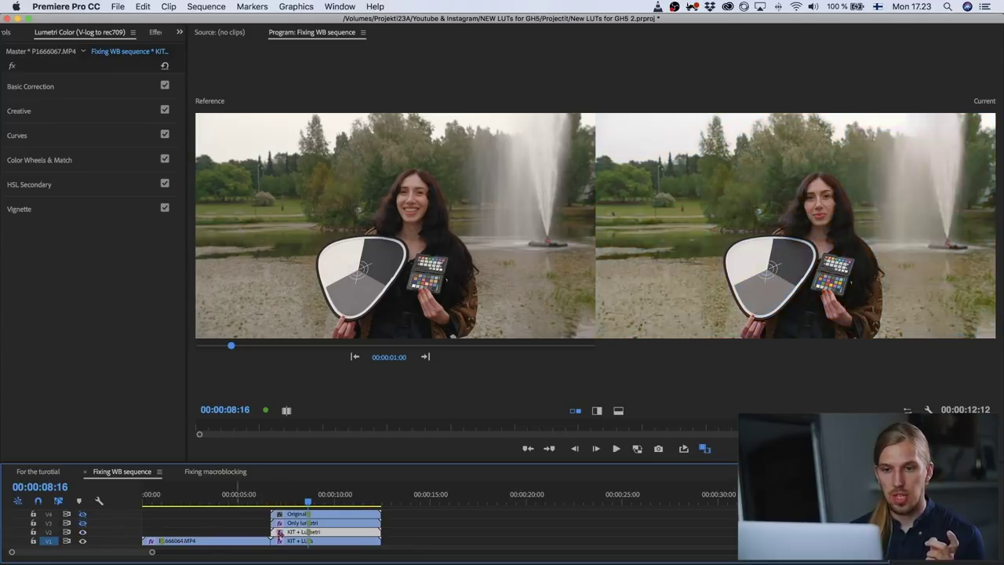
Check what the STD to V-log and V-log to rec709 effects contribute to the KIT + Lumetri clip by switching them off and on.
click(9, 32)
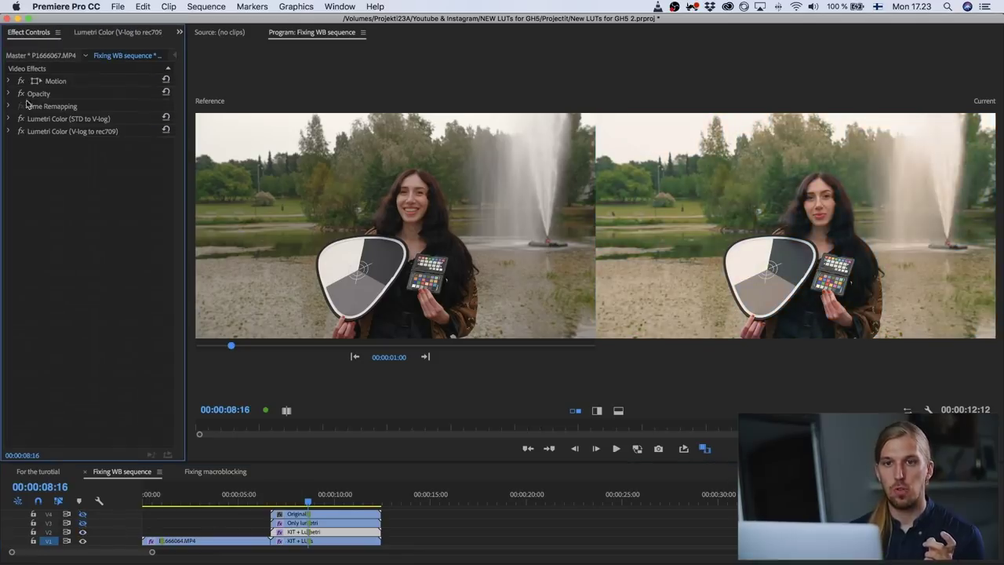
click(21, 118)
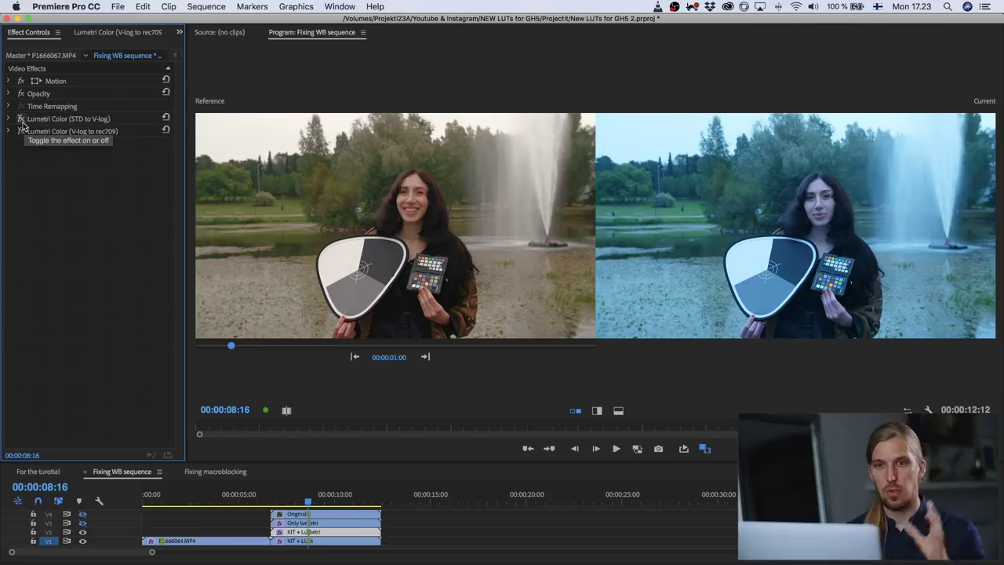
click(20, 121)
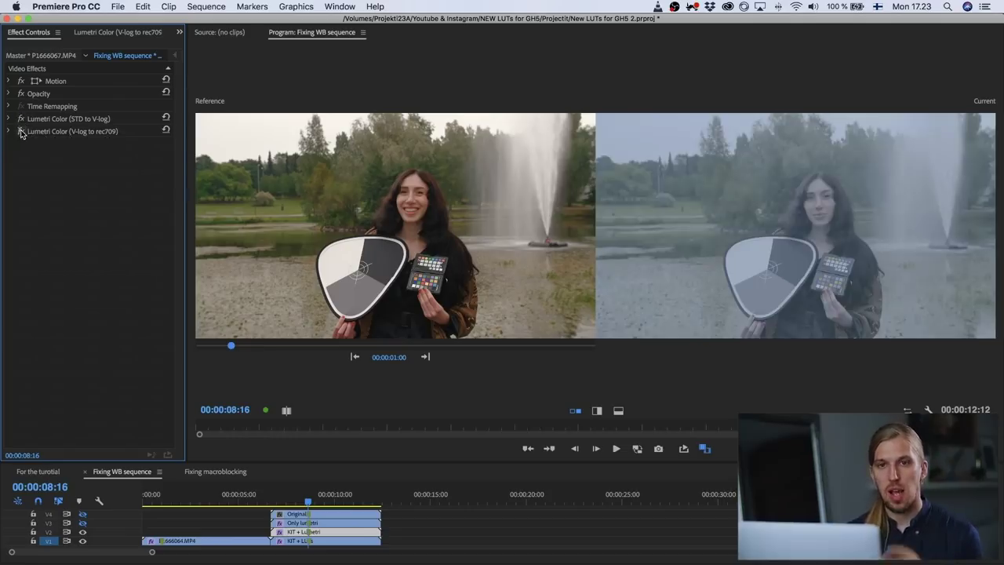
click(21, 131)
Inspect the white balance settings in the Basic Correction of the KIT + Lumetri clip's V-log to rec709 effect.
click(114, 33)
click(81, 88)
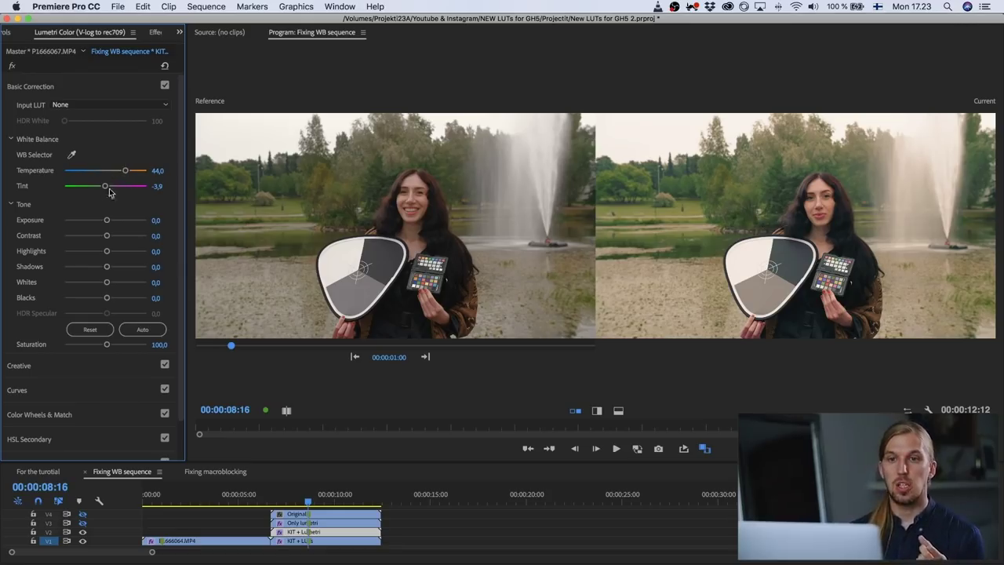
click(76, 96)
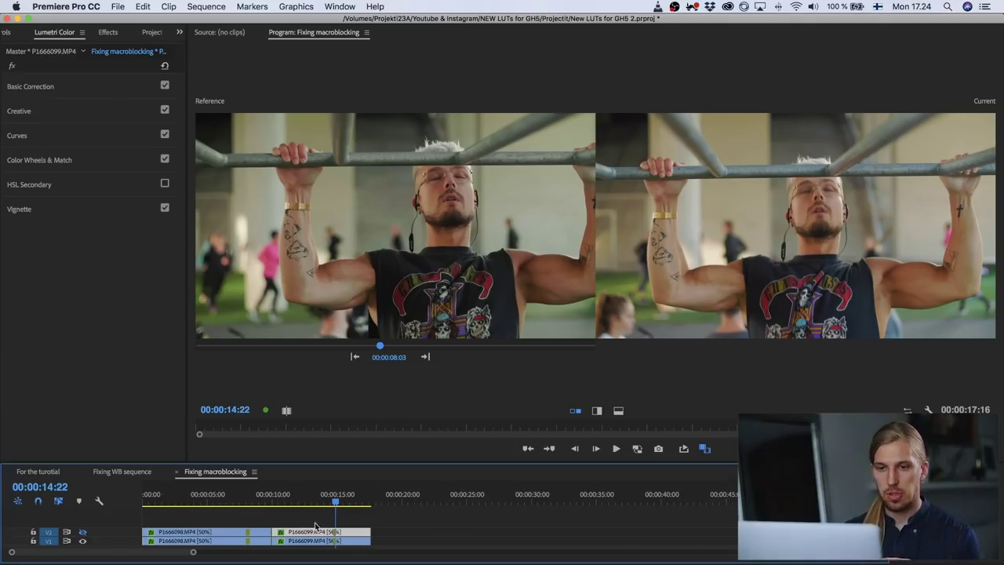
In the Fixing macroblocking sequence, switch off Lumetri Color on the V1 clips P1666098.MP4 and P1666099.MP4 to compare the ungraded footage.
drag(314, 524, 337, 549)
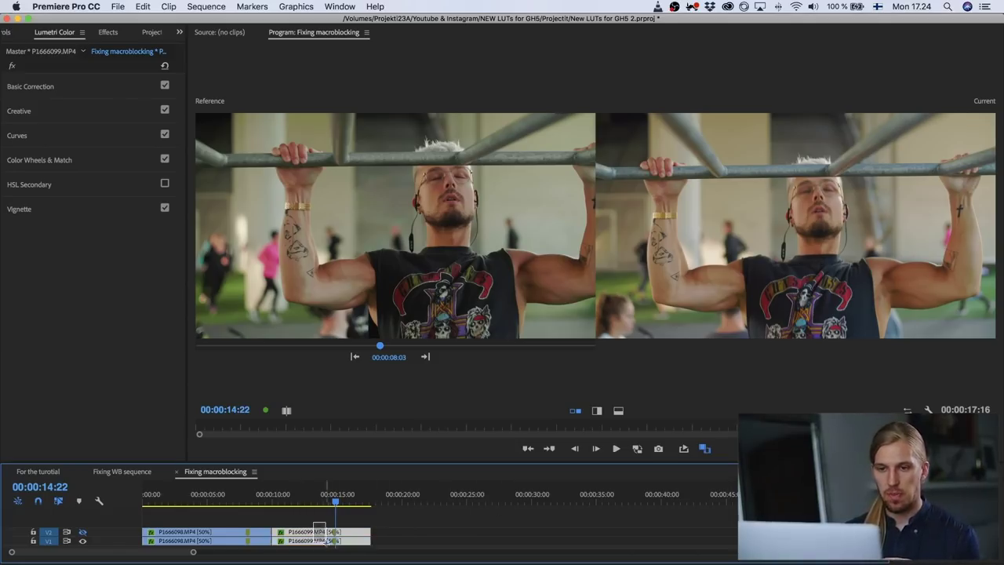
click(226, 534)
click(217, 540)
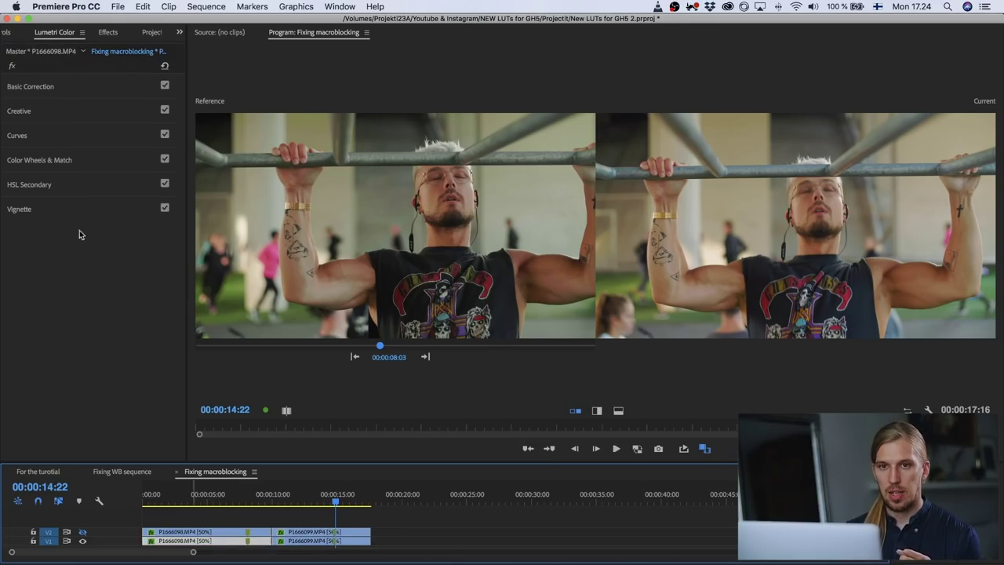
click(14, 34)
click(21, 119)
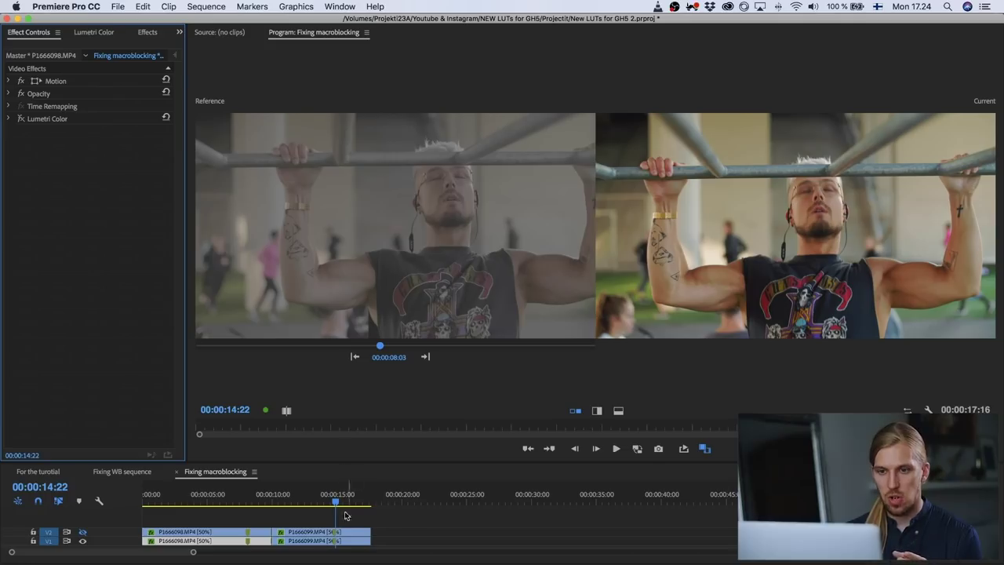
click(318, 541)
click(21, 118)
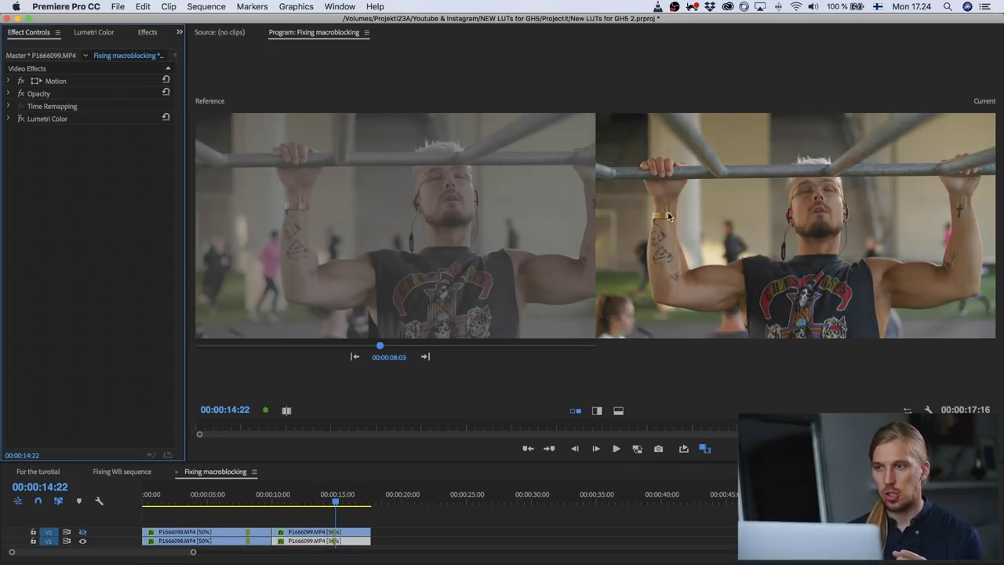
Switch Lumetri Color back on for the V1 clips P1666098.MP4 and P1666099.MP4.
click(226, 540)
click(21, 118)
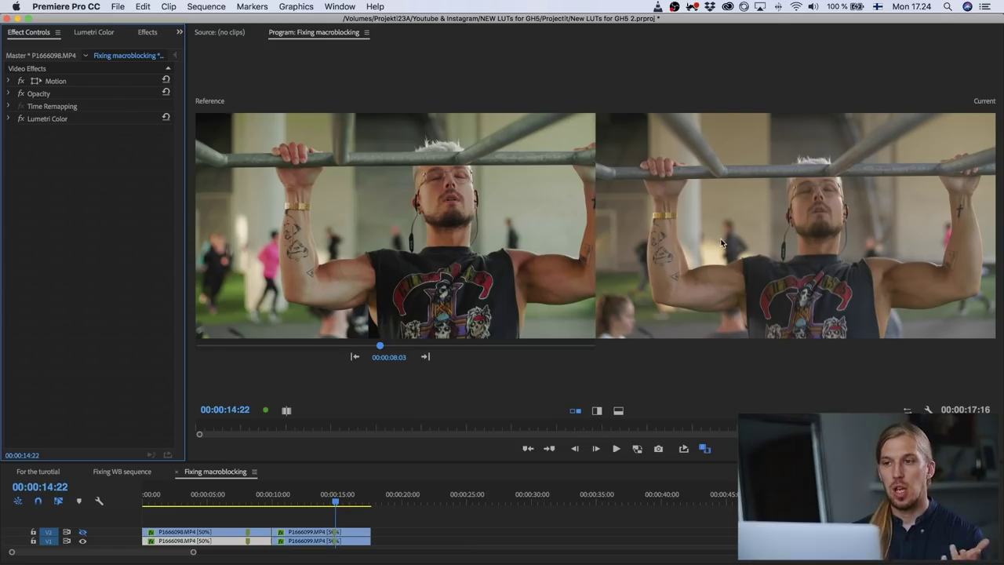
click(321, 540)
click(22, 118)
Check what Basic Correction and the creative look contribute to P1666099.MP4 by switching each off and back on.
click(80, 34)
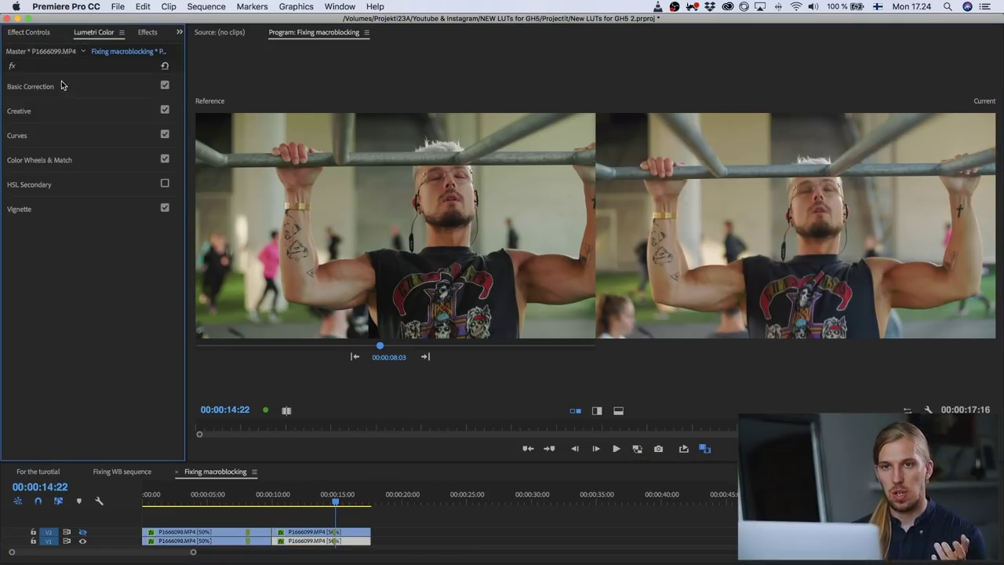
click(162, 109)
click(165, 86)
click(164, 110)
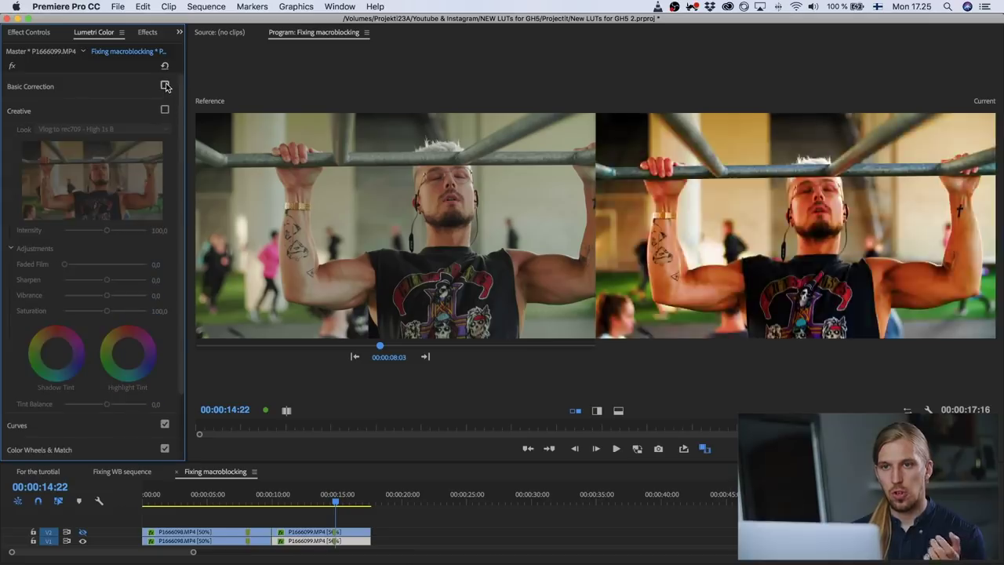
click(164, 86)
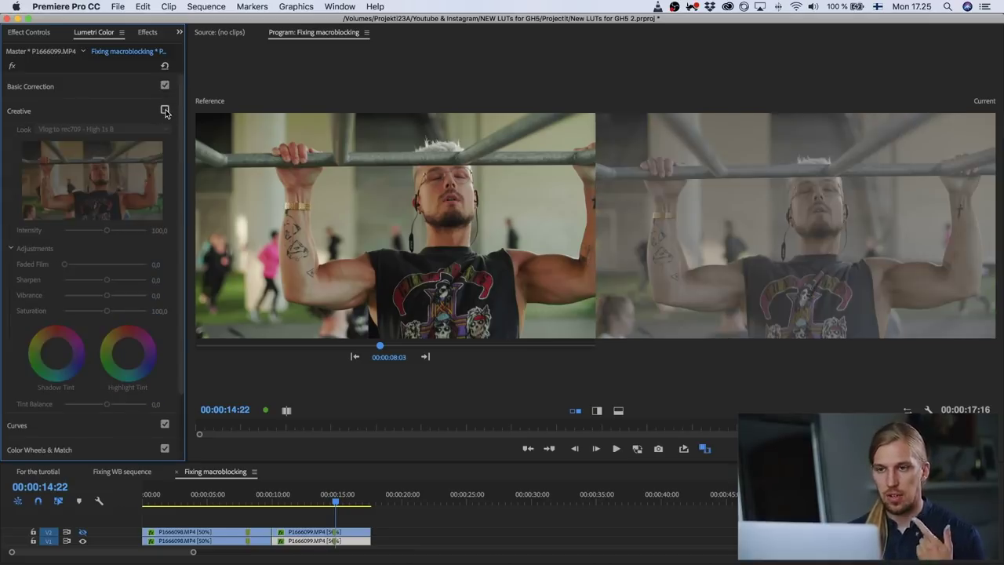
click(165, 110)
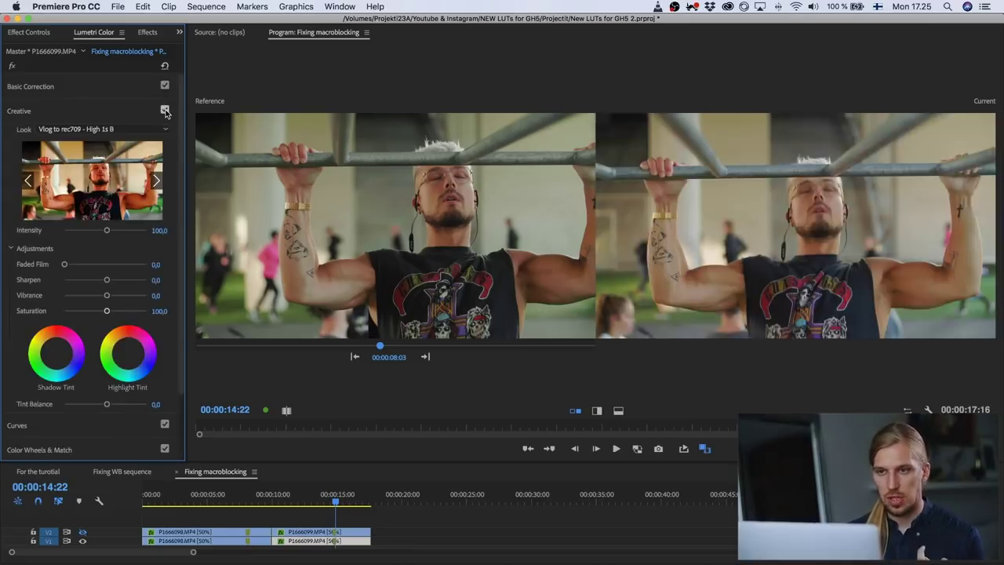
click(93, 114)
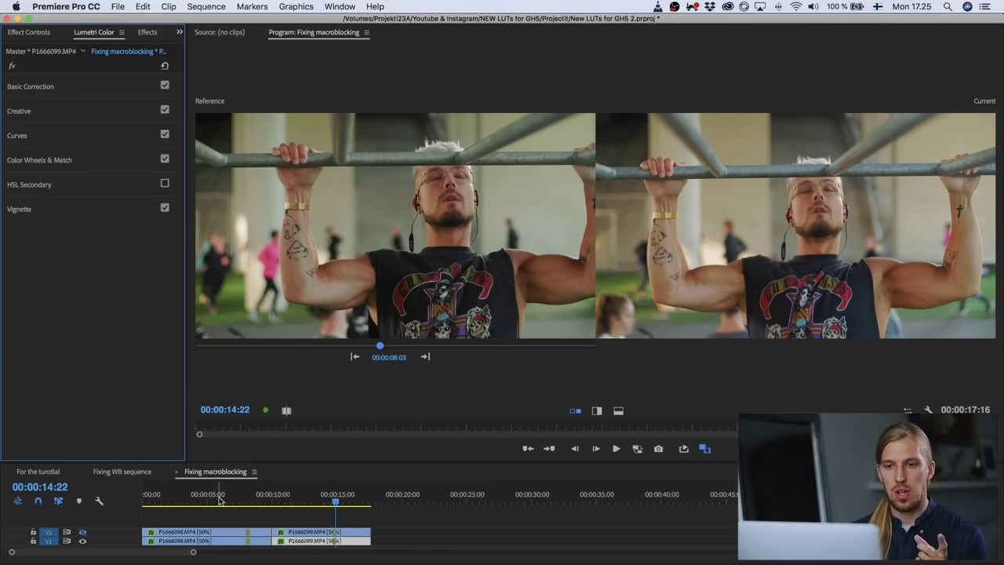
Compare the arm close-ups of both clips, and hide track V2 to return to the full frames.
click(226, 541)
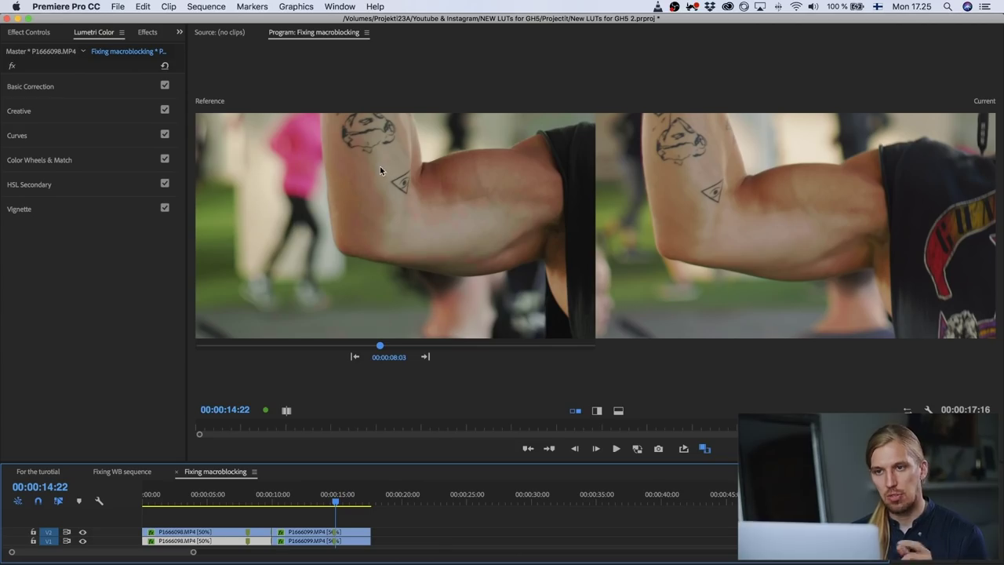
click(335, 541)
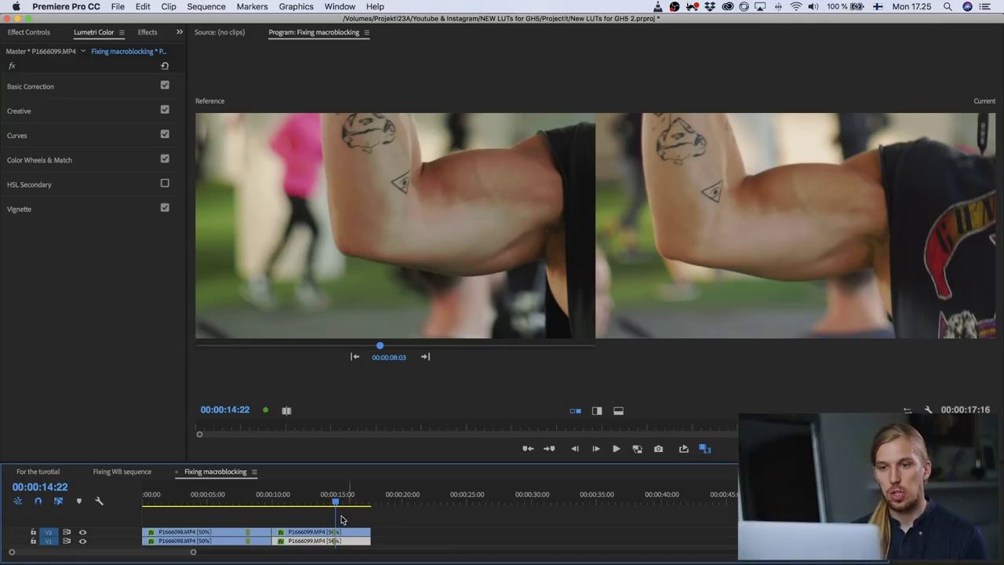
click(83, 532)
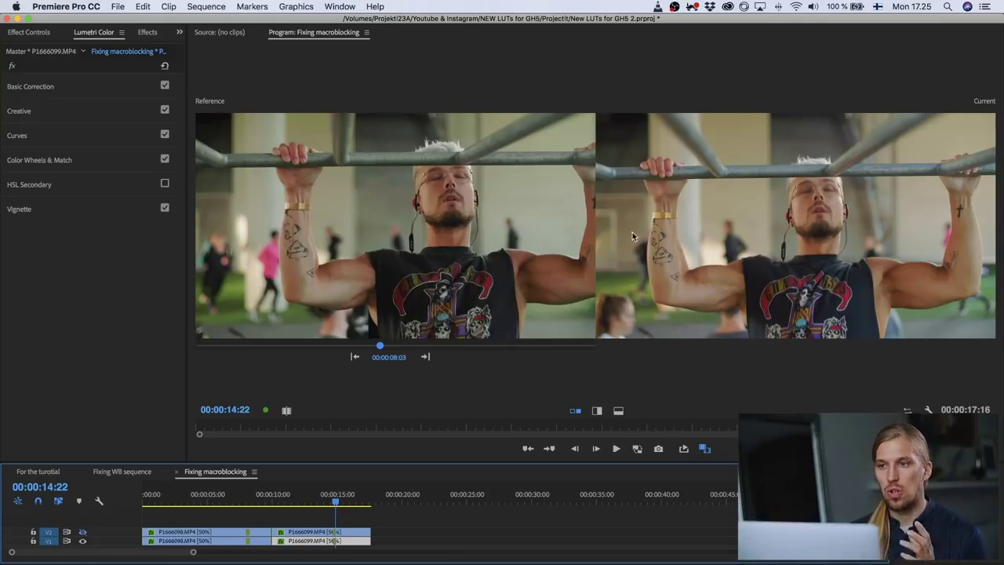
Leave the comparison view and reset the Lumetri Color effect of P1666099.MP4 on V1.
click(34, 34)
click(21, 118)
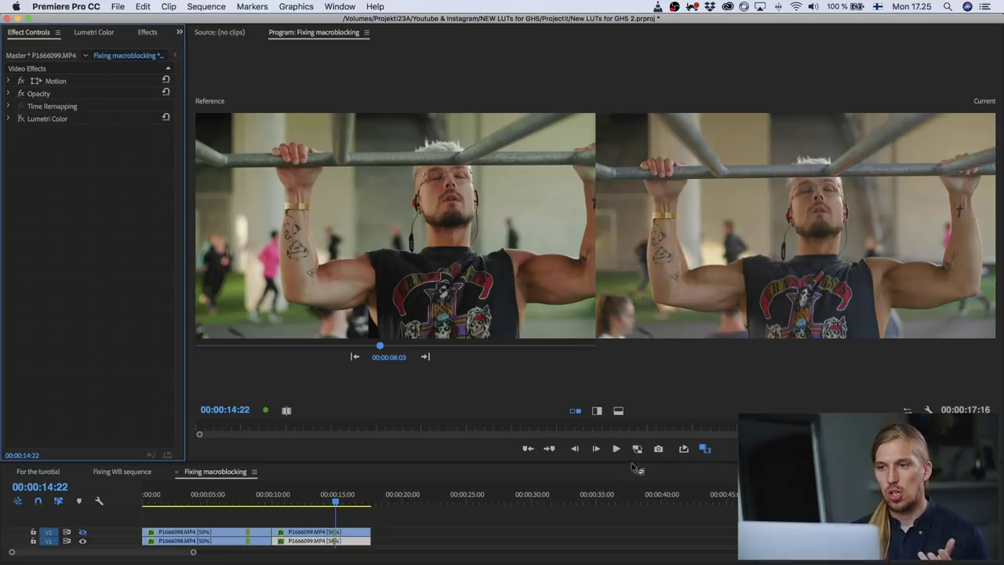
click(705, 448)
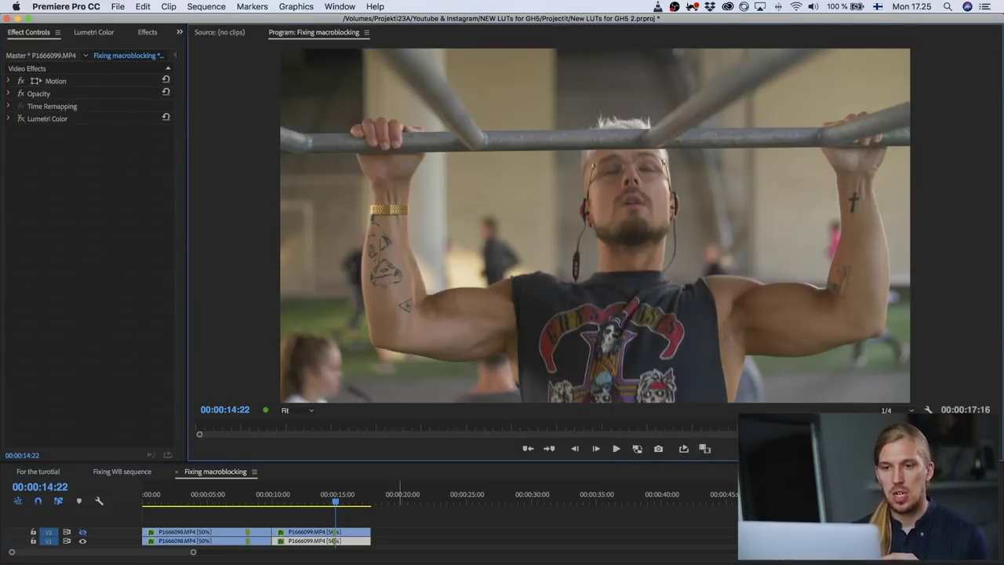
click(21, 118)
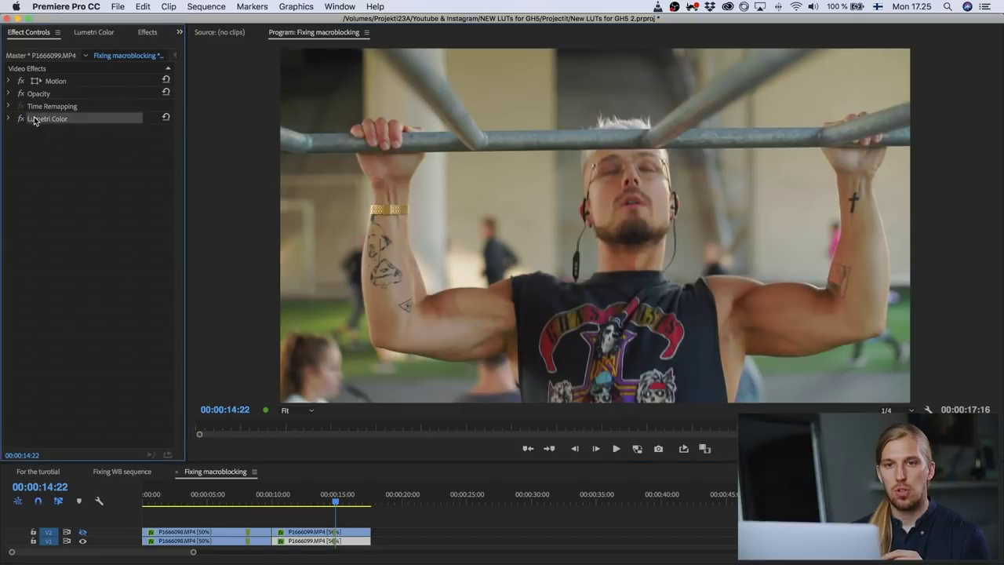
click(166, 116)
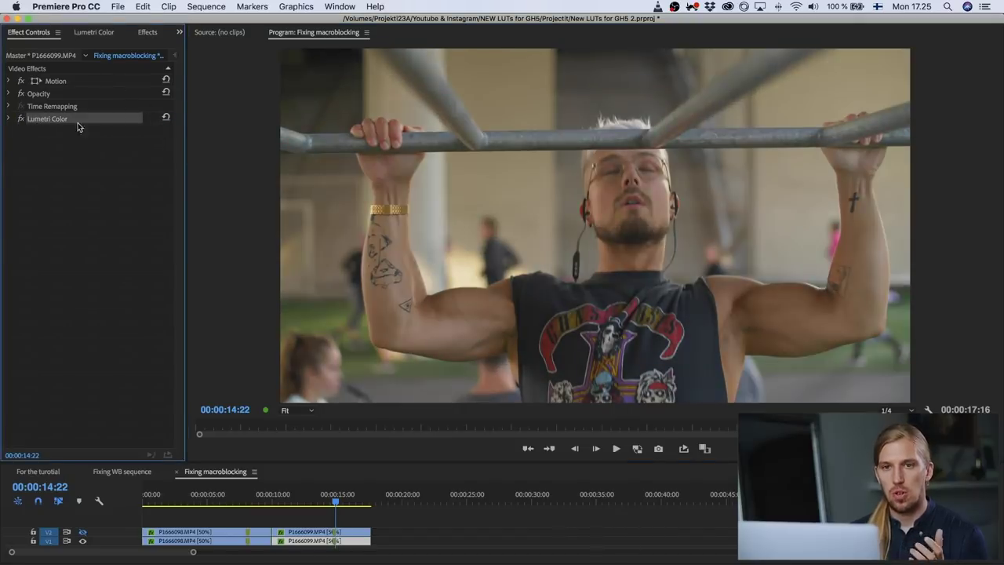
Apply the Cine-D to Vlog -1 stop input LUT to P1666099.MP4 in Basic Correction.
click(106, 33)
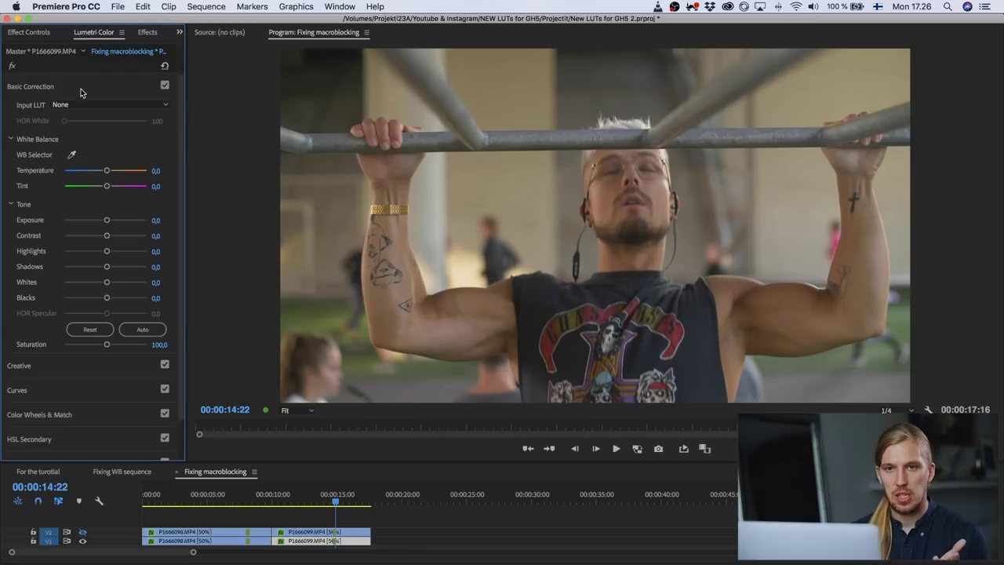
click(93, 105)
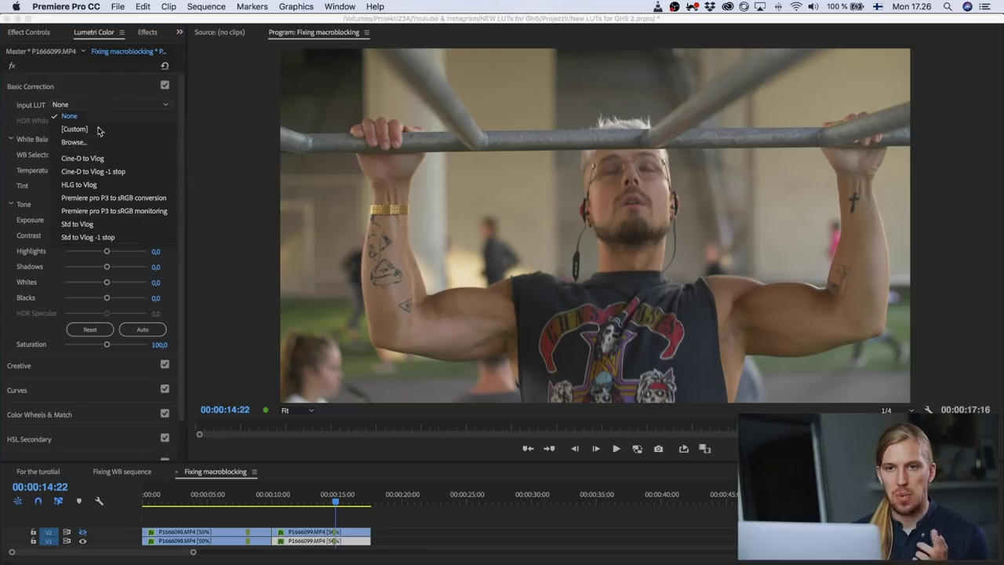
click(100, 172)
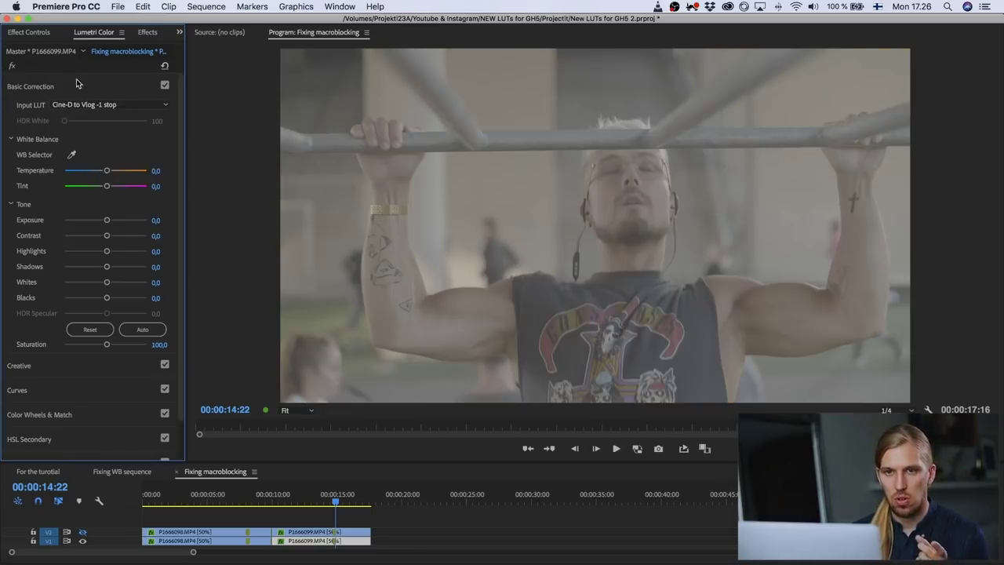
click(76, 85)
Apply the creative look Vlog to rec709 - High 1 B to P1666099.MP4.
click(73, 110)
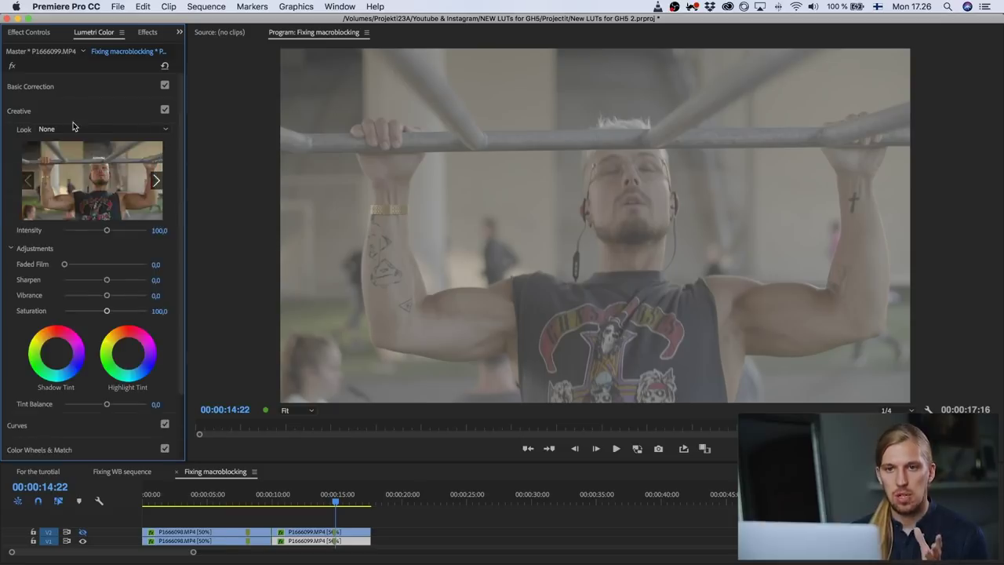
click(73, 128)
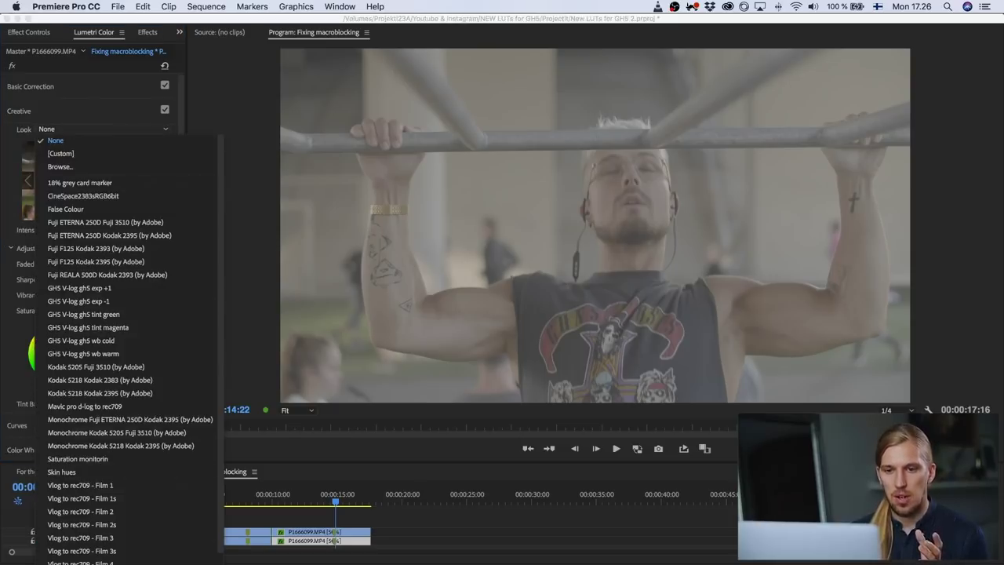
click(81, 558)
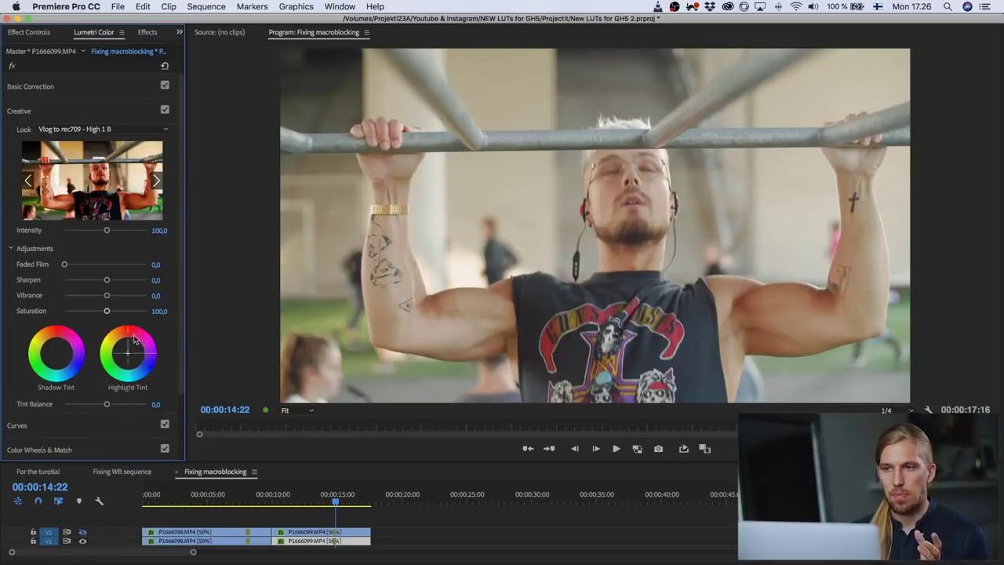
click(98, 111)
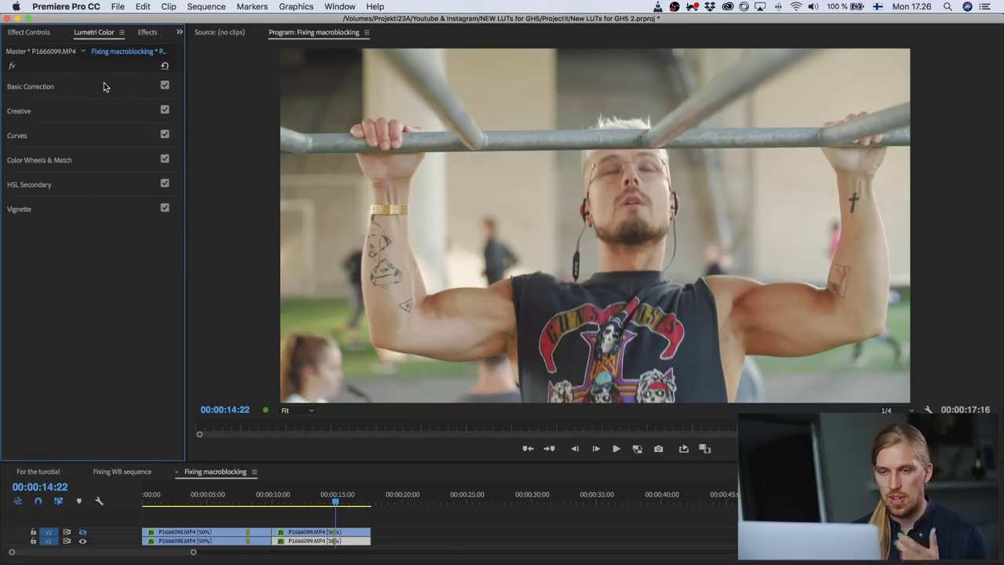
In Basic Correction, set Temperature to -4.3, Contrast to 27.5, Whites to -27.5 and Highlights to about 18.8.
click(80, 85)
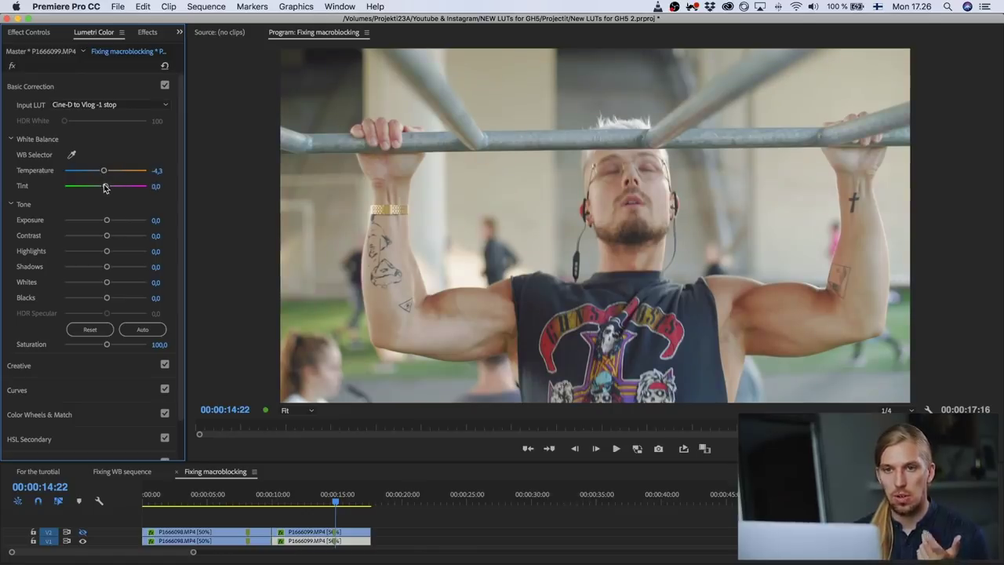
drag(108, 284, 94, 285)
drag(107, 251, 113, 254)
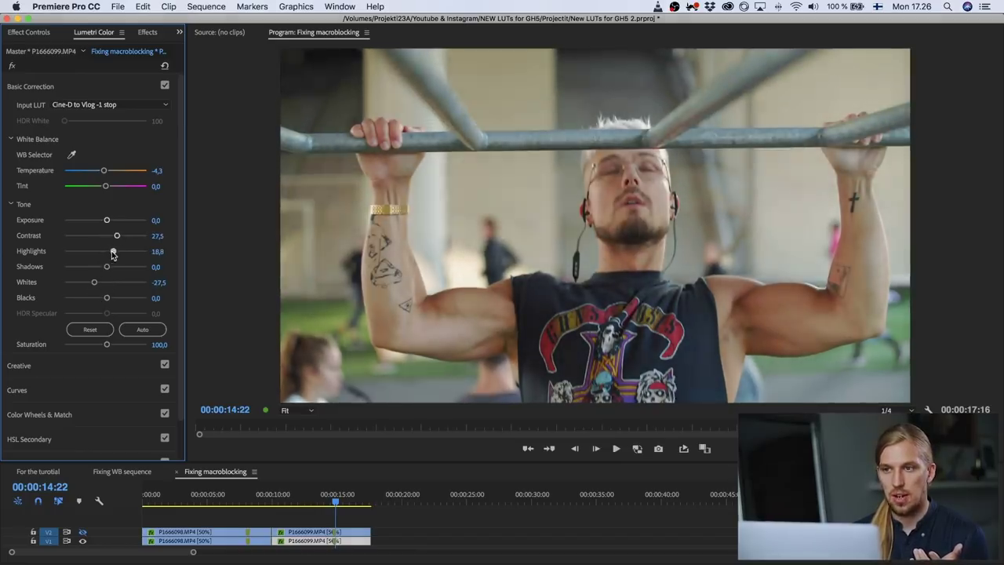